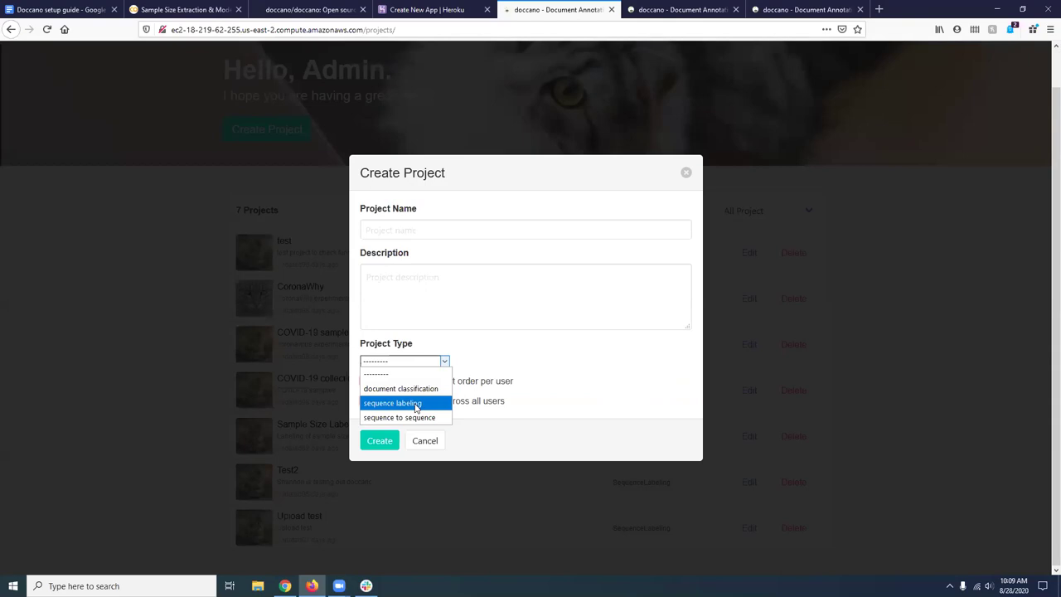
{"action": "left_click", "coordinate": [492, 381]}
{"action": "left_click", "coordinate": [493, 380]}
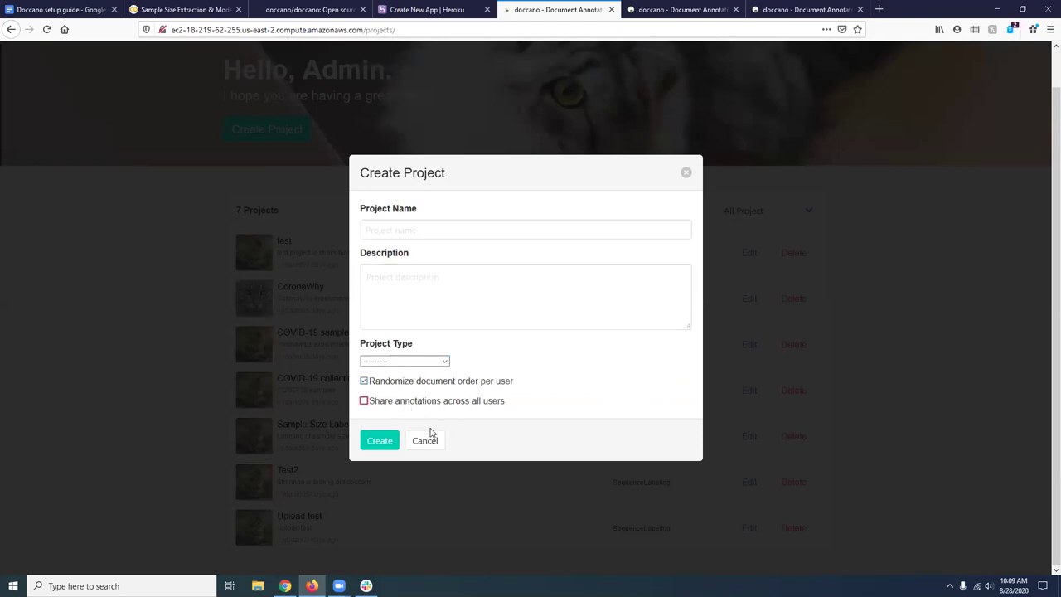
{"action": "left_click", "coordinate": [424, 440]}
Open the Sample Size labeling project and go to its data import page.
{"action": "left_click", "coordinate": [367, 426]}
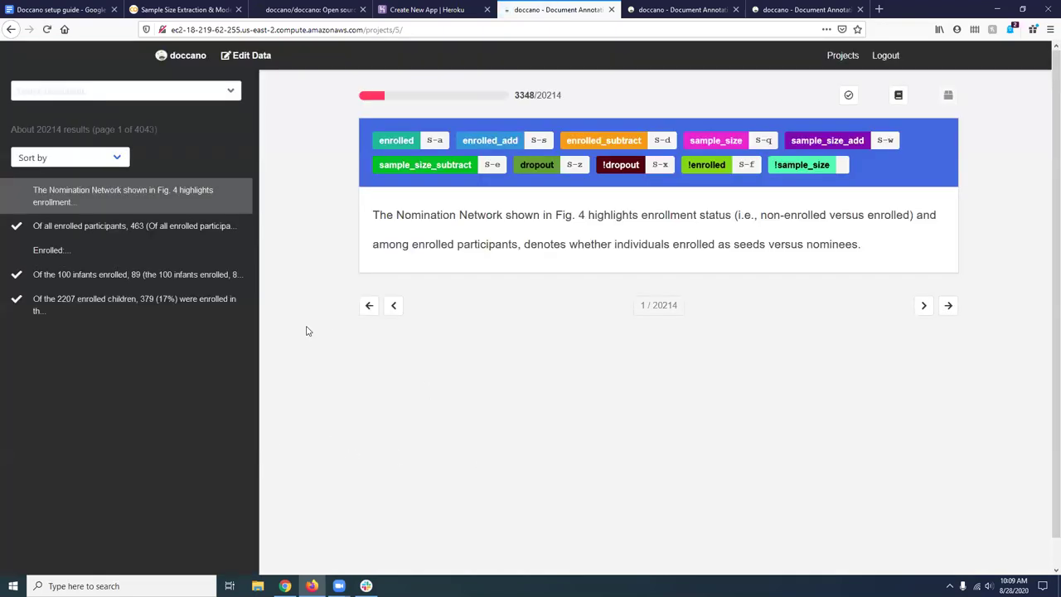
{"action": "left_click", "coordinate": [247, 56]}
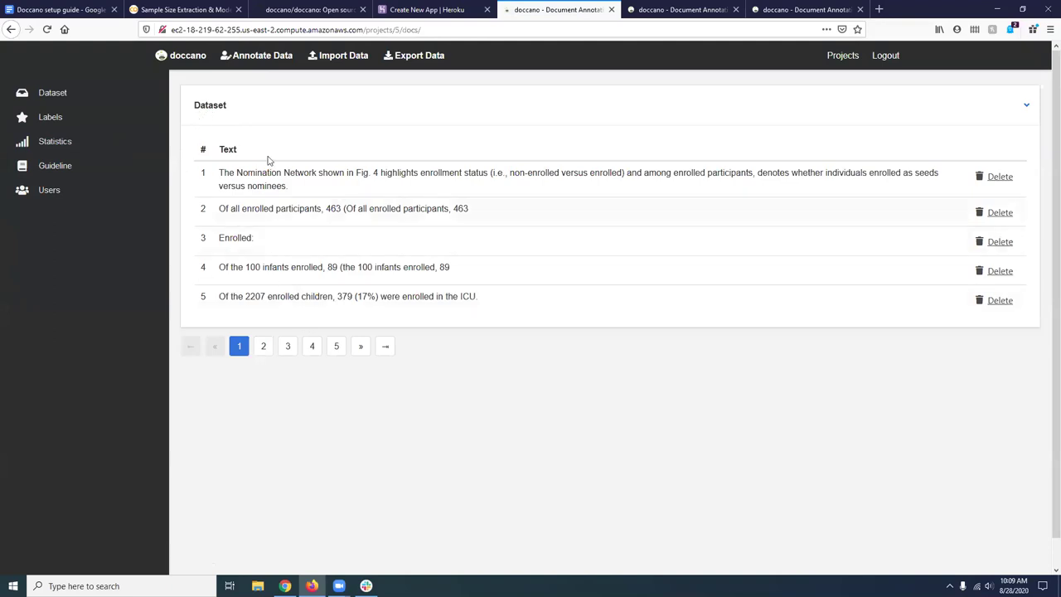
{"action": "left_click", "coordinate": [340, 56]}
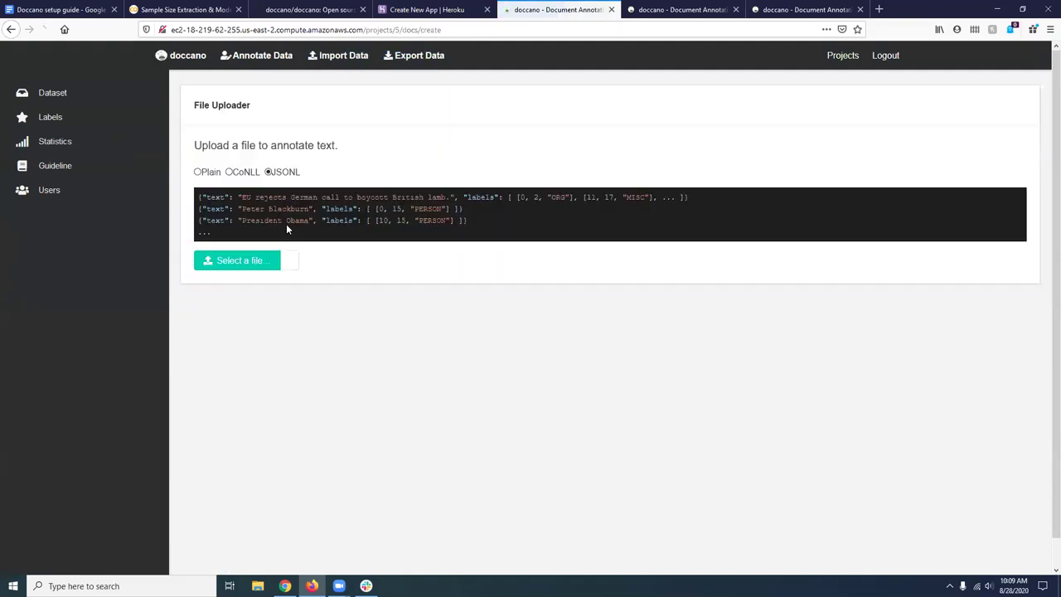
Compare the example layouts of the JSONL, Plain and CoNLL import formats, leaving JSONL selected.
{"action": "left_click", "coordinate": [269, 171]}
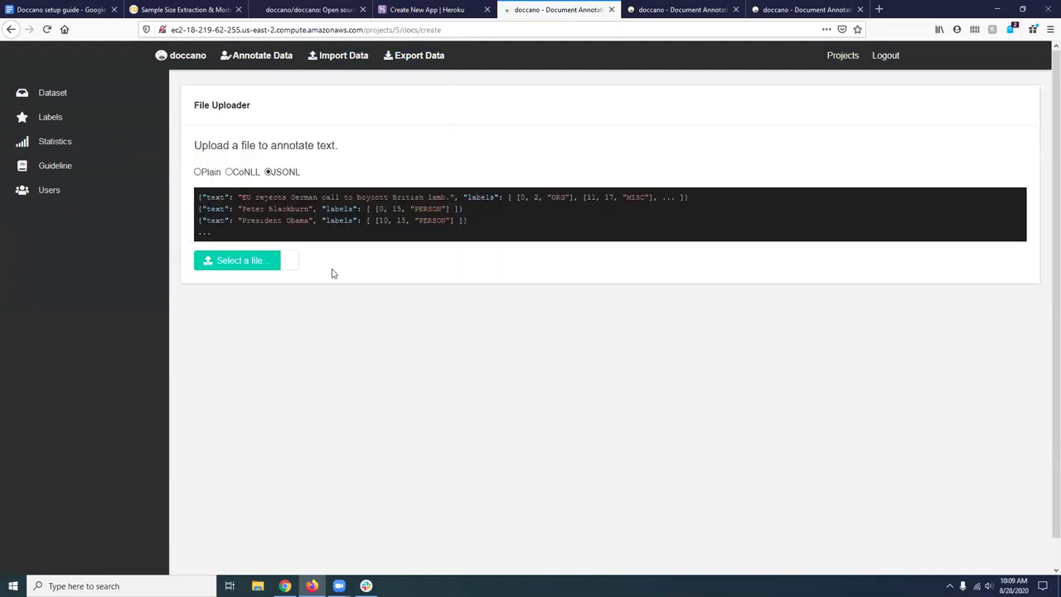
{"action": "left_click_drag", "start_coordinate": [199, 197], "coordinate": [467, 220]}
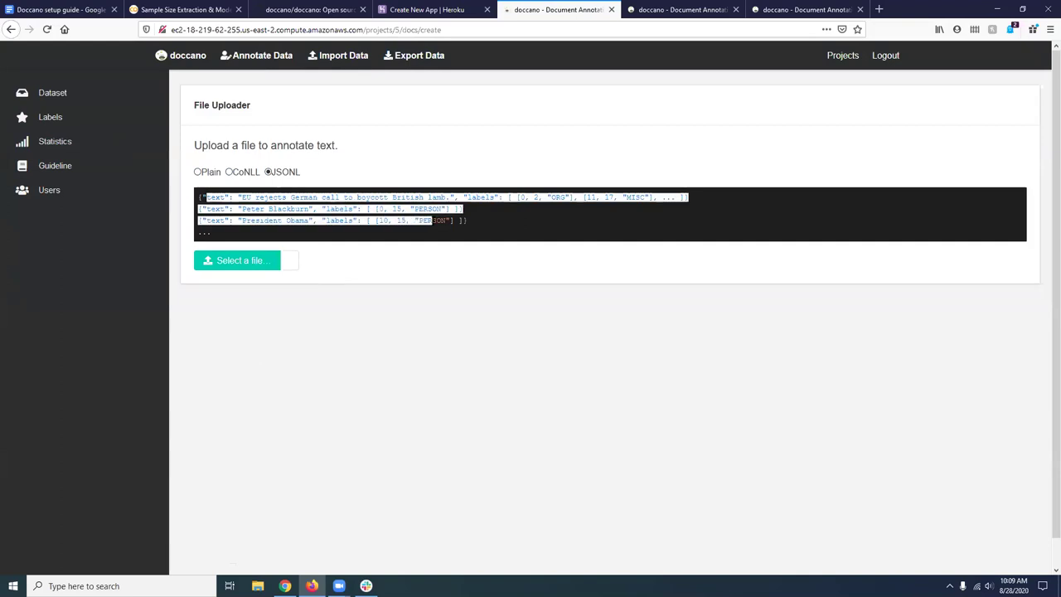
{"action": "left_click", "coordinate": [466, 221]}
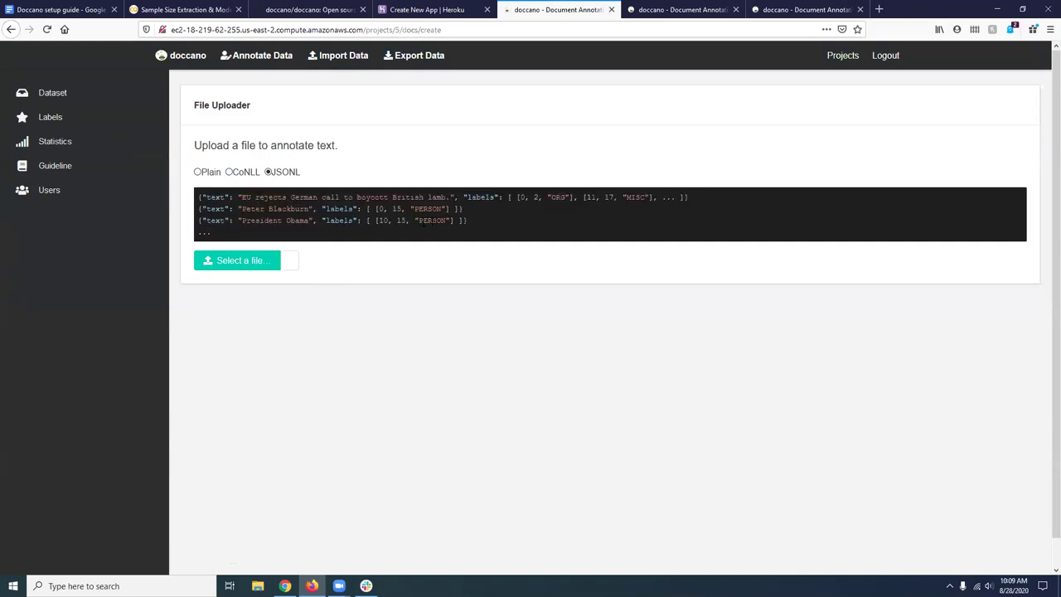
{"action": "left_click", "coordinate": [229, 171]}
{"action": "left_click", "coordinate": [204, 173]}
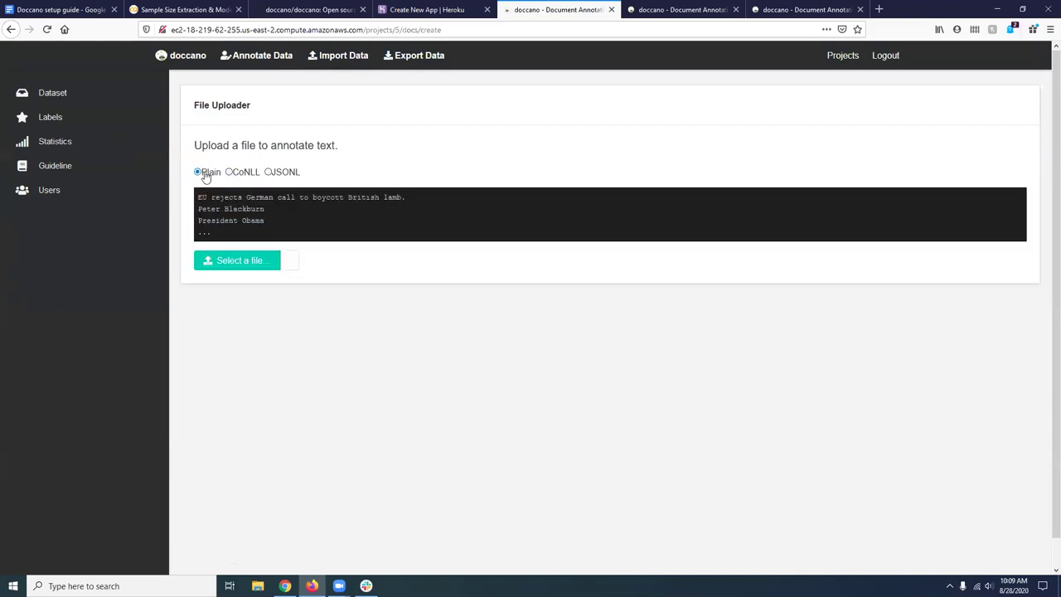
{"action": "left_click", "coordinate": [241, 174]}
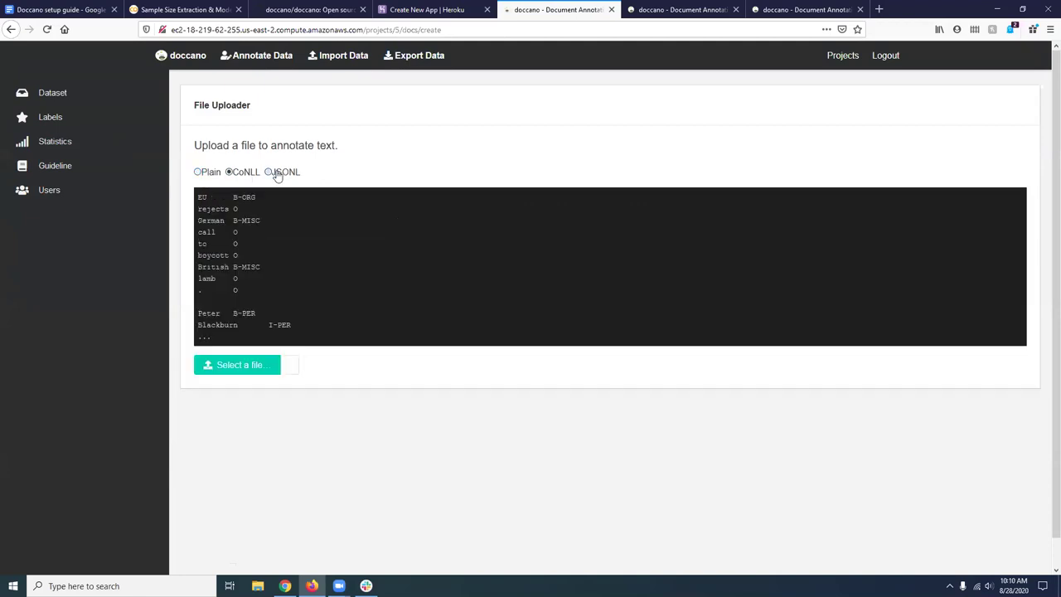
{"action": "left_click", "coordinate": [277, 174]}
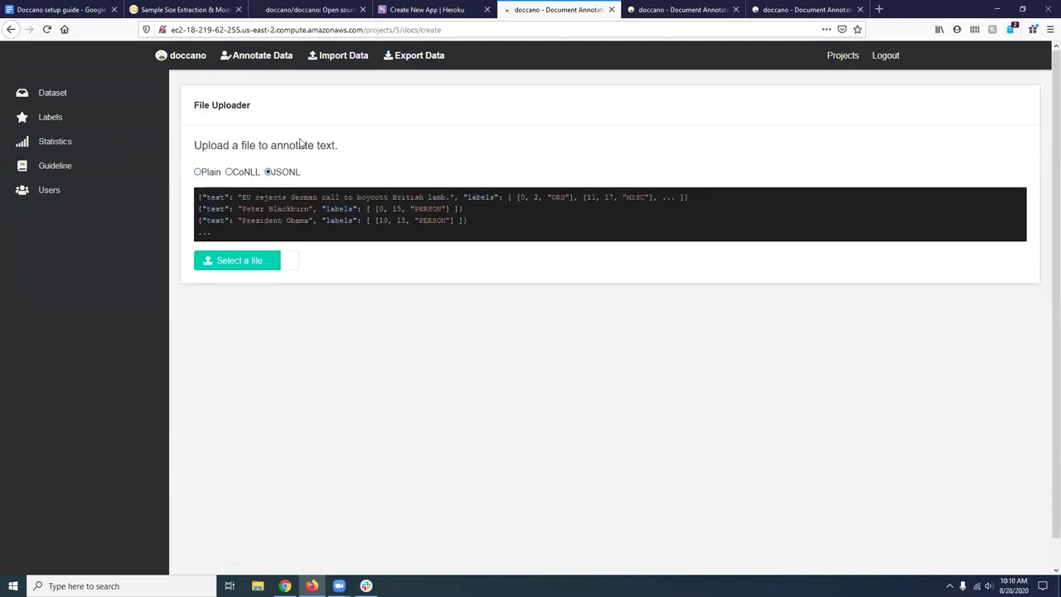
View the project's dataset and its label list, examining the !sample_size and enrolled labels.
{"action": "left_click", "coordinate": [73, 99]}
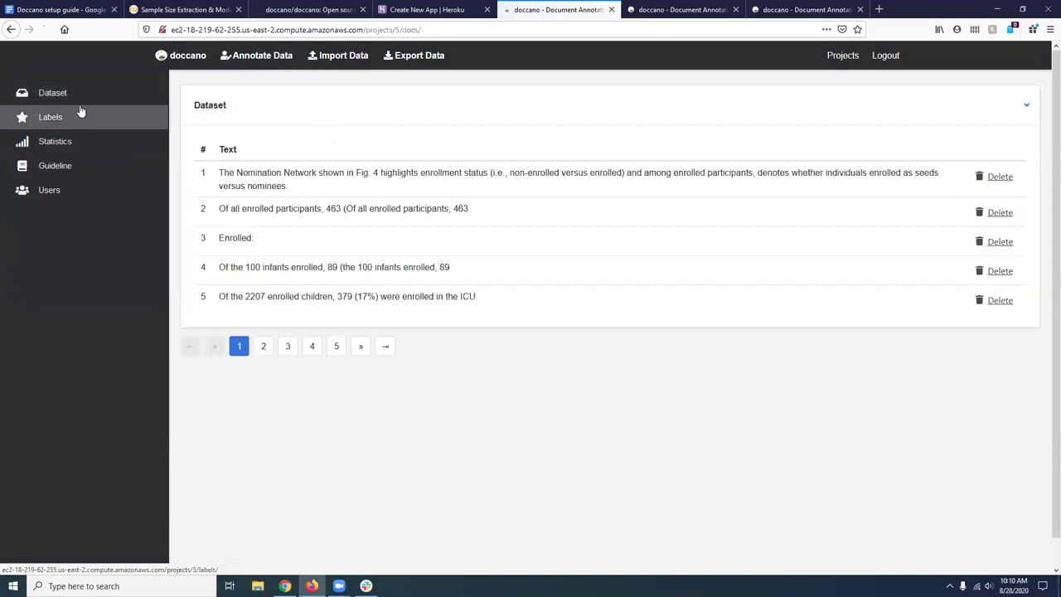
{"action": "left_click", "coordinate": [64, 117]}
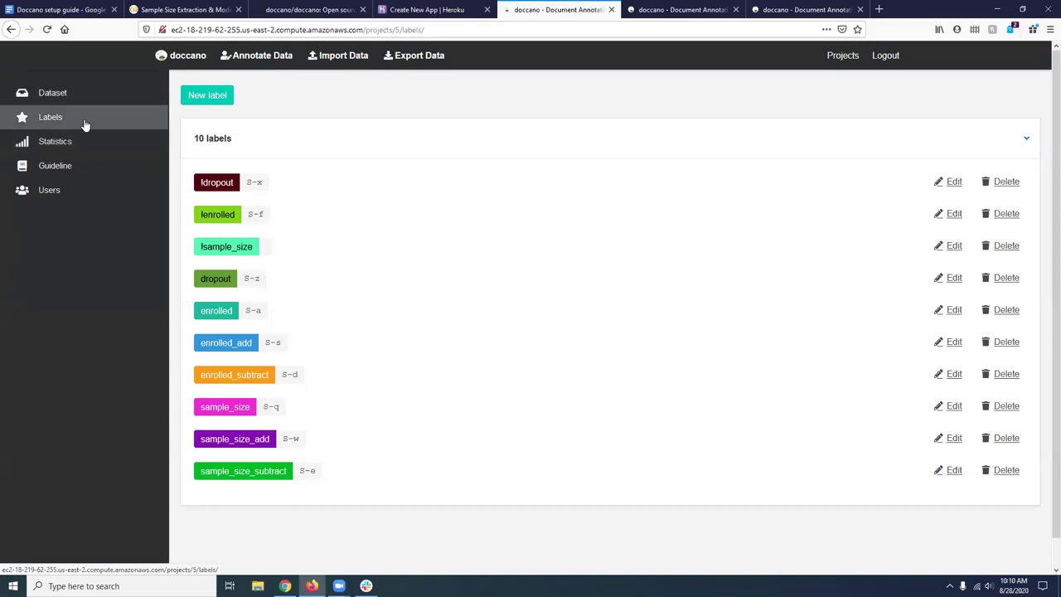
{"action": "scroll", "coordinate": [312, 215], "scroll_direction": "down", "scroll_amount": 1}
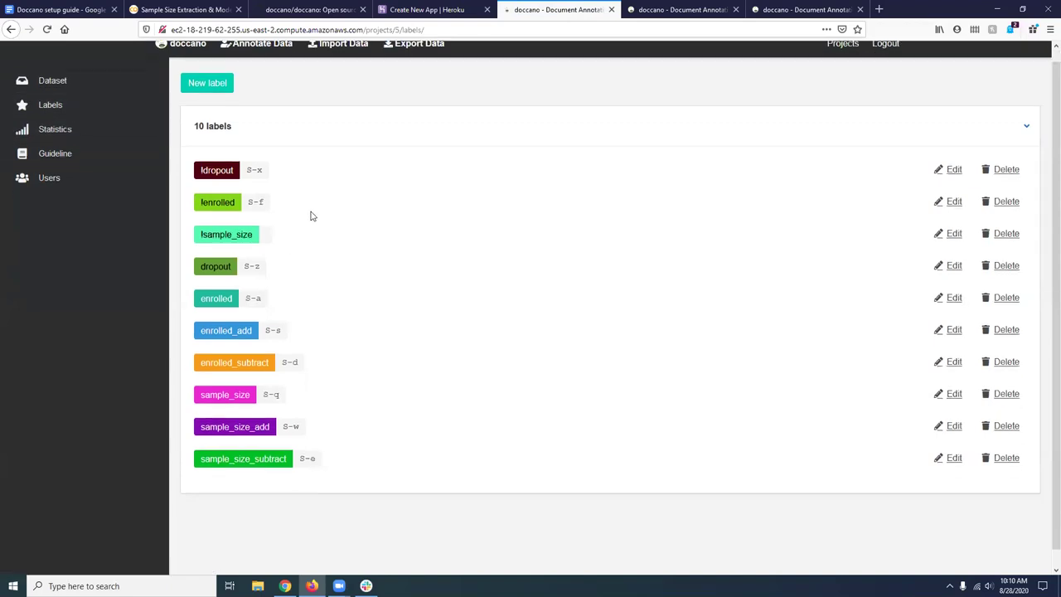
{"action": "scroll", "coordinate": [311, 216], "scroll_direction": "down", "scroll_amount": 1}
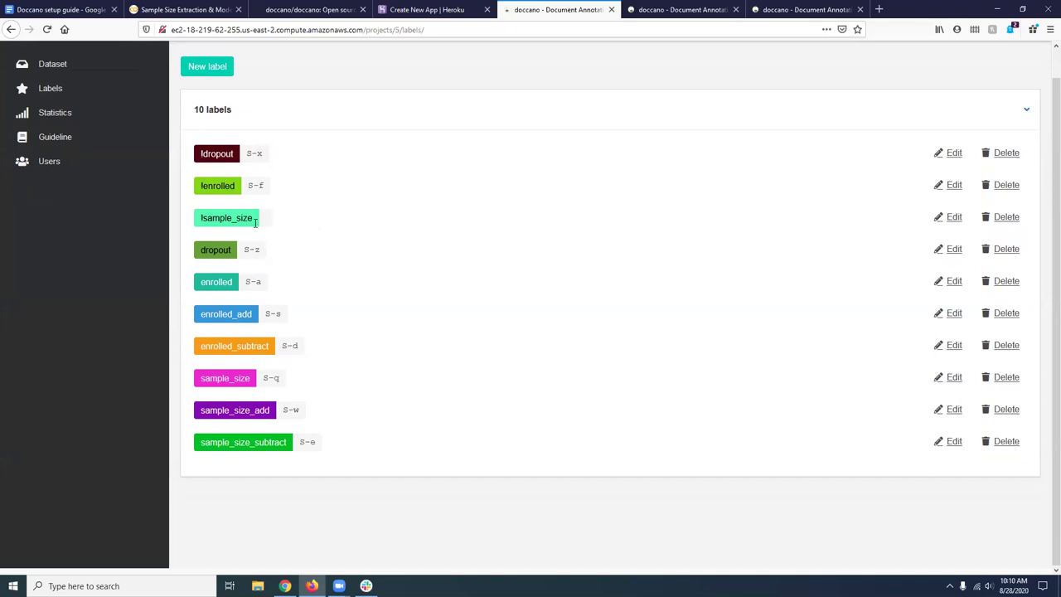
{"action": "left_click_drag", "start_coordinate": [209, 219], "coordinate": [249, 221]}
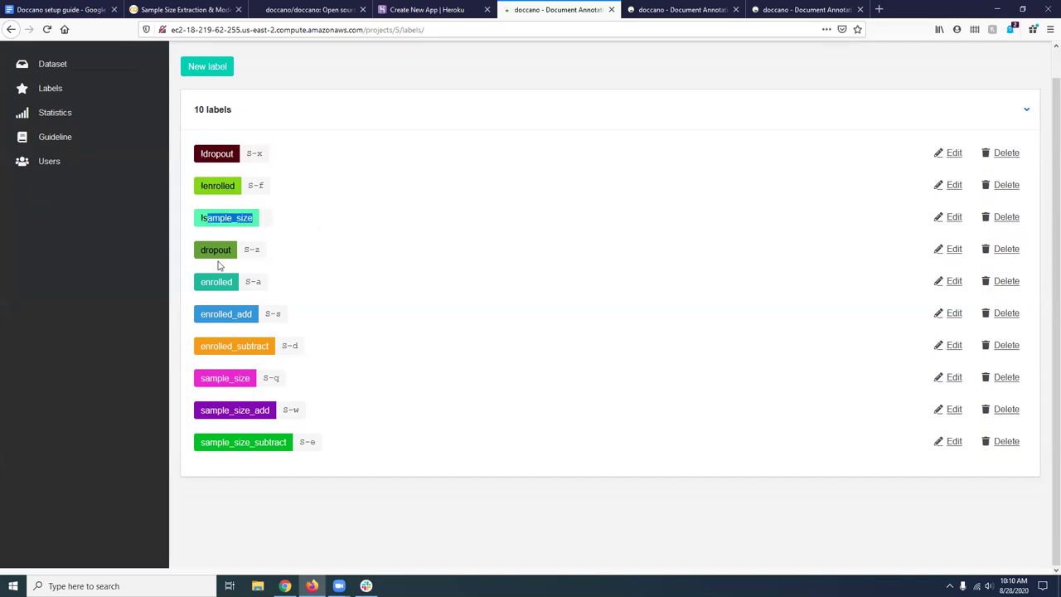
{"action": "double_click", "coordinate": [206, 285]}
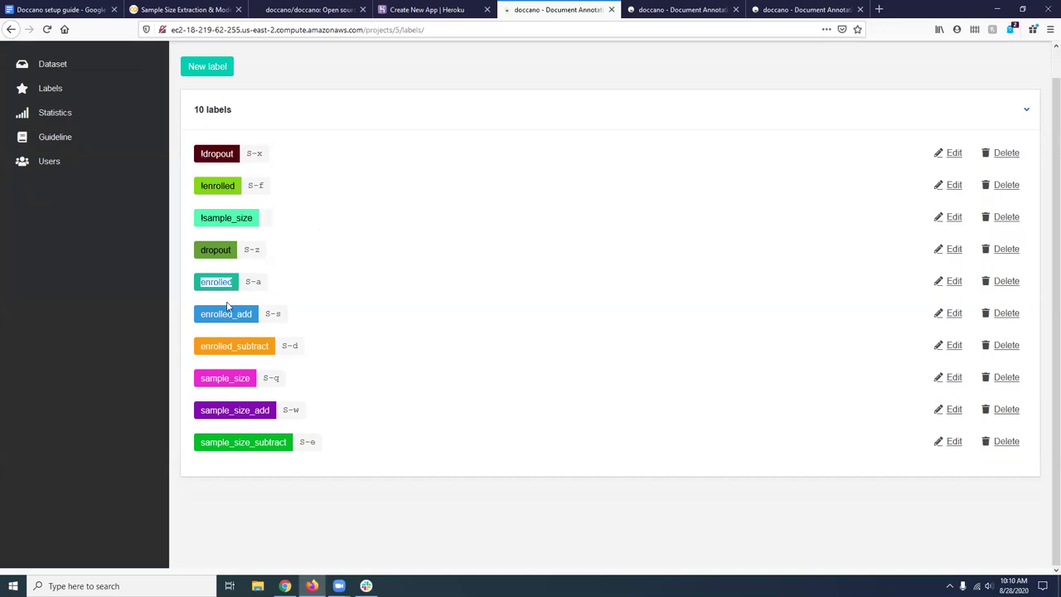
Examine the enrolled_add label and the editable name, shortcut and color settings of the enrolled label, leaving without saving.
{"action": "left_click_drag", "start_coordinate": [200, 320], "coordinate": [254, 315]}
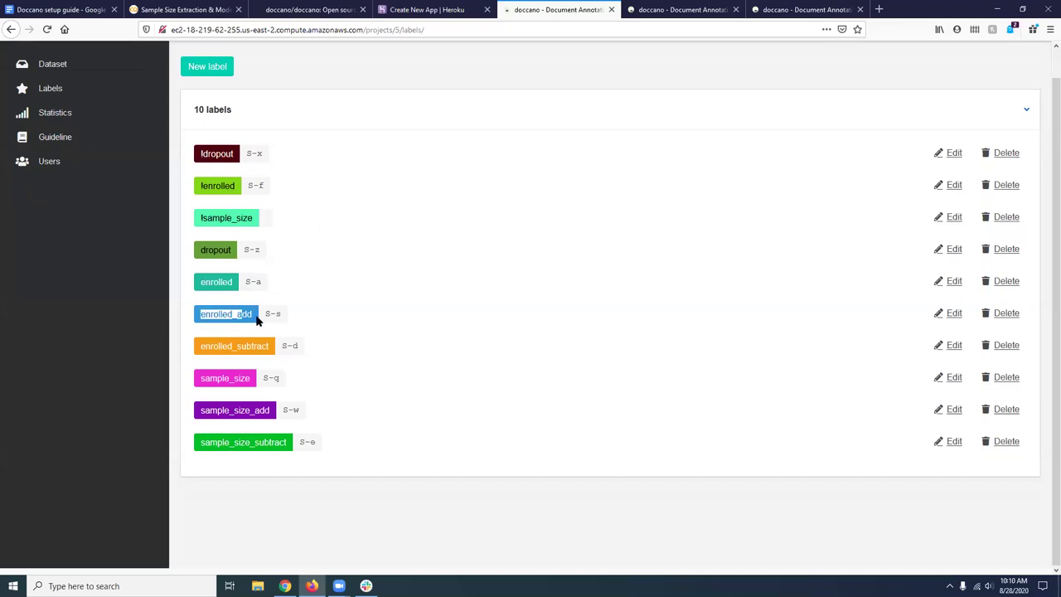
{"action": "left_click", "coordinate": [202, 346]}
{"action": "left_click_drag", "start_coordinate": [201, 315], "coordinate": [264, 314]}
{"action": "left_click", "coordinate": [308, 320]}
{"action": "left_click", "coordinate": [950, 282]}
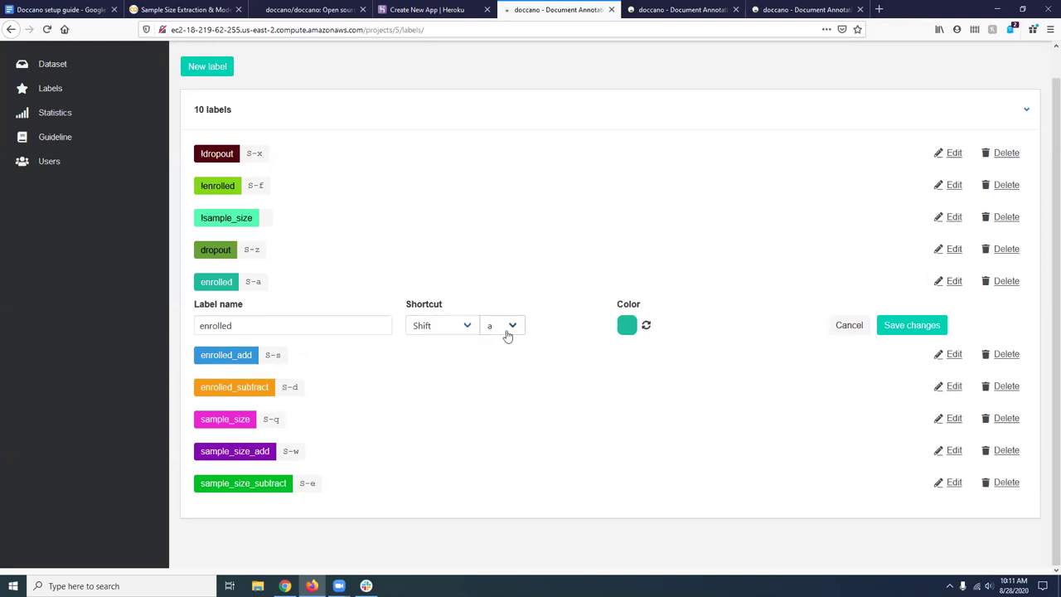
{"action": "left_click", "coordinate": [854, 328]}
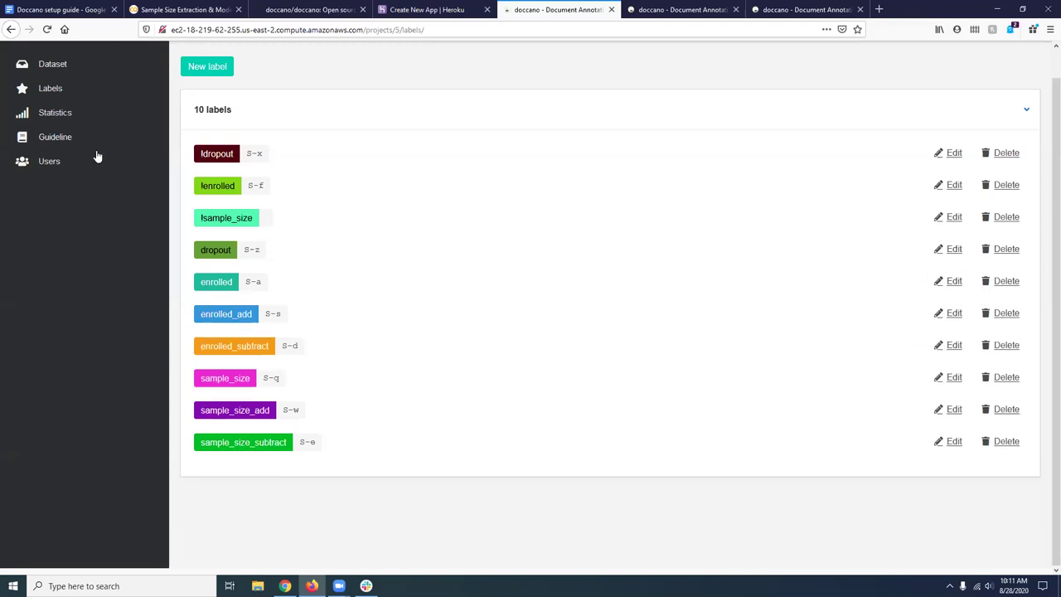
View the project's statistics, including label stats, annotation progress and user stats.
{"action": "left_click", "coordinate": [71, 116]}
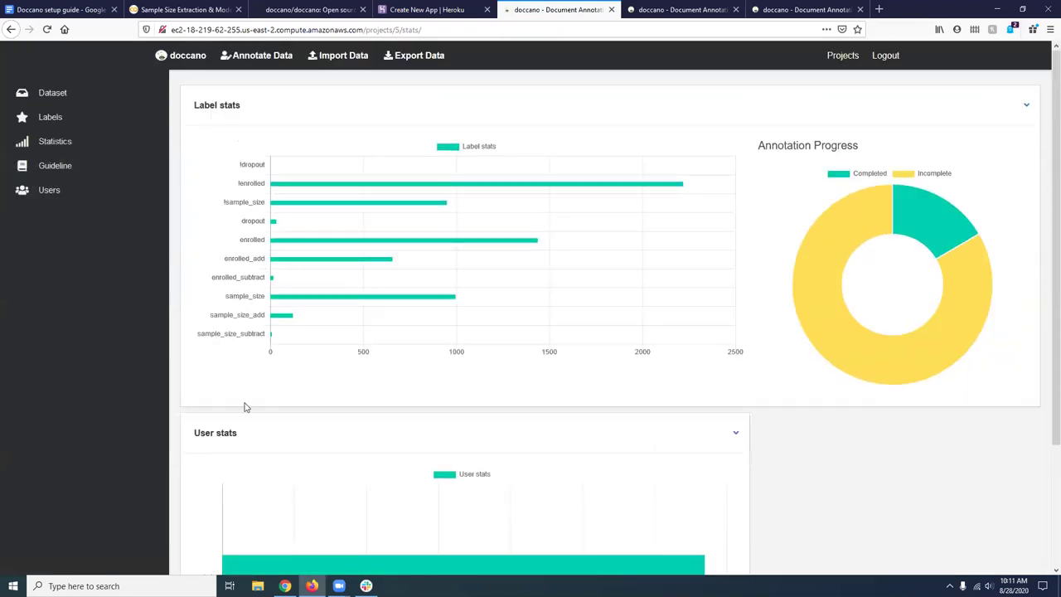
{"action": "scroll", "coordinate": [265, 382], "scroll_direction": "down", "scroll_amount": 3}
{"action": "scroll", "coordinate": [241, 251], "scroll_direction": "up", "scroll_amount": 3}
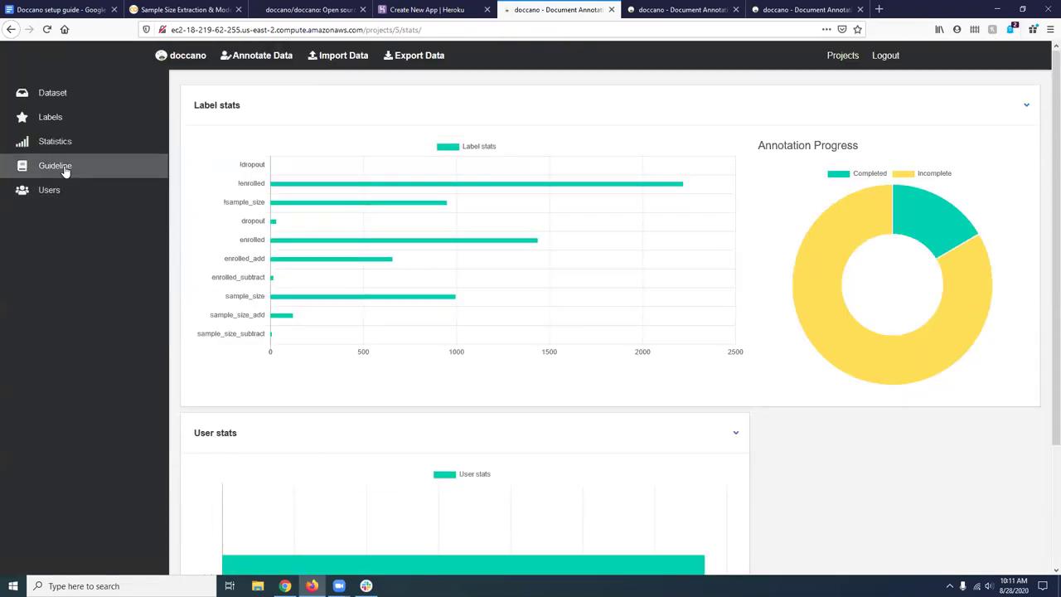
Open the project's annotation guideline and read through its instructions and annotation examples.
{"action": "left_click", "coordinate": [65, 167]}
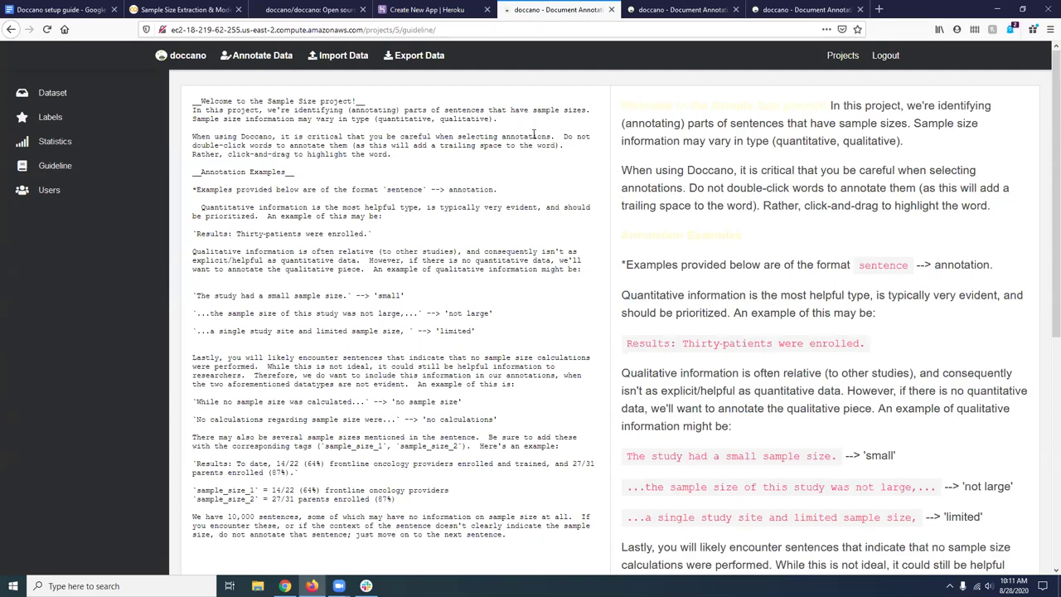
{"action": "scroll", "coordinate": [689, 217], "scroll_direction": "down", "scroll_amount": 2}
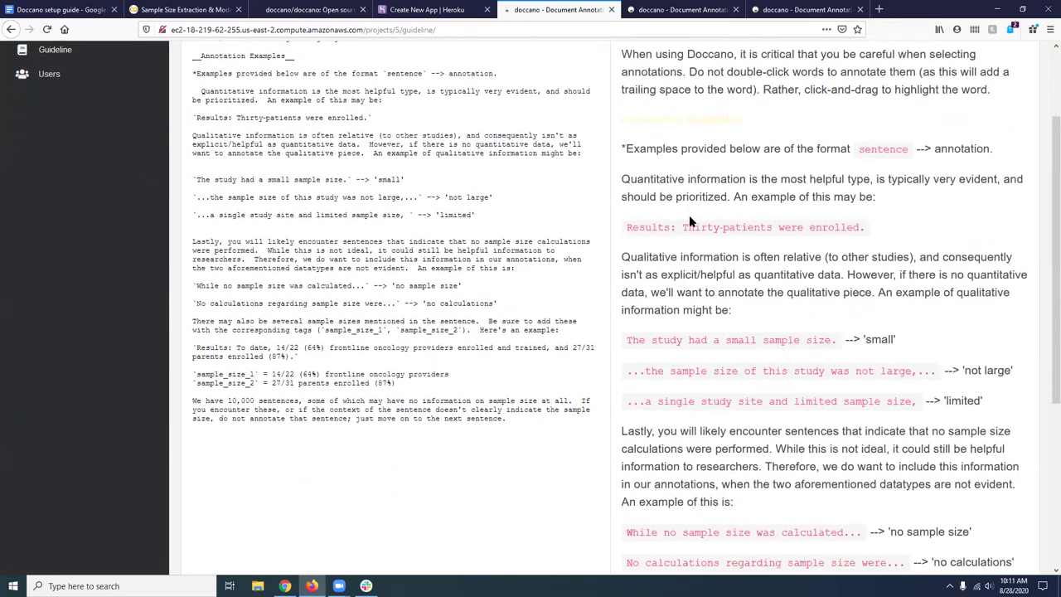
{"action": "scroll", "coordinate": [689, 215], "scroll_direction": "down", "scroll_amount": 2}
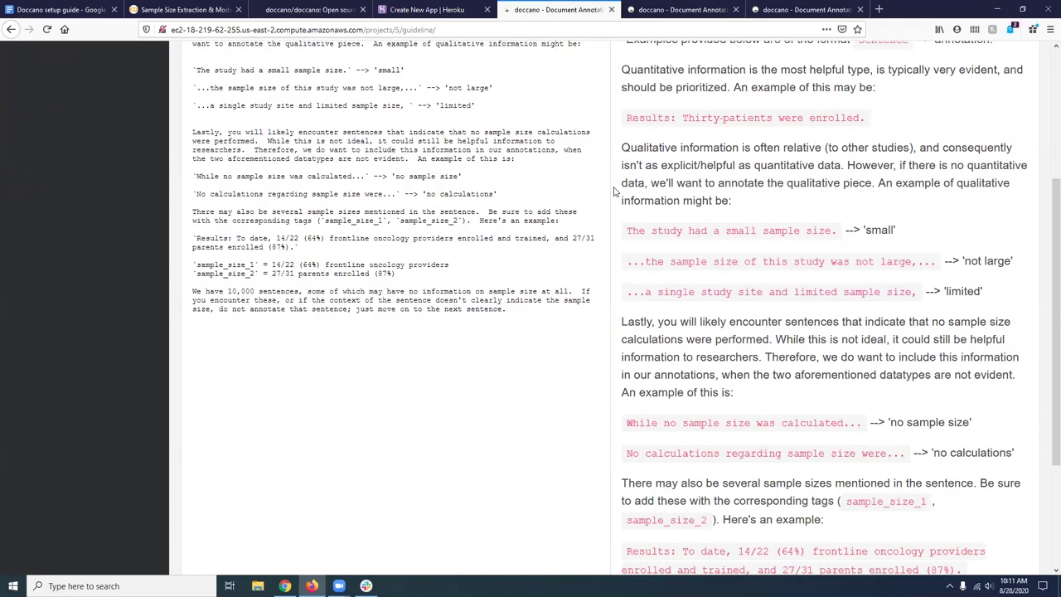
{"action": "scroll", "coordinate": [614, 191], "scroll_direction": "up", "scroll_amount": 1}
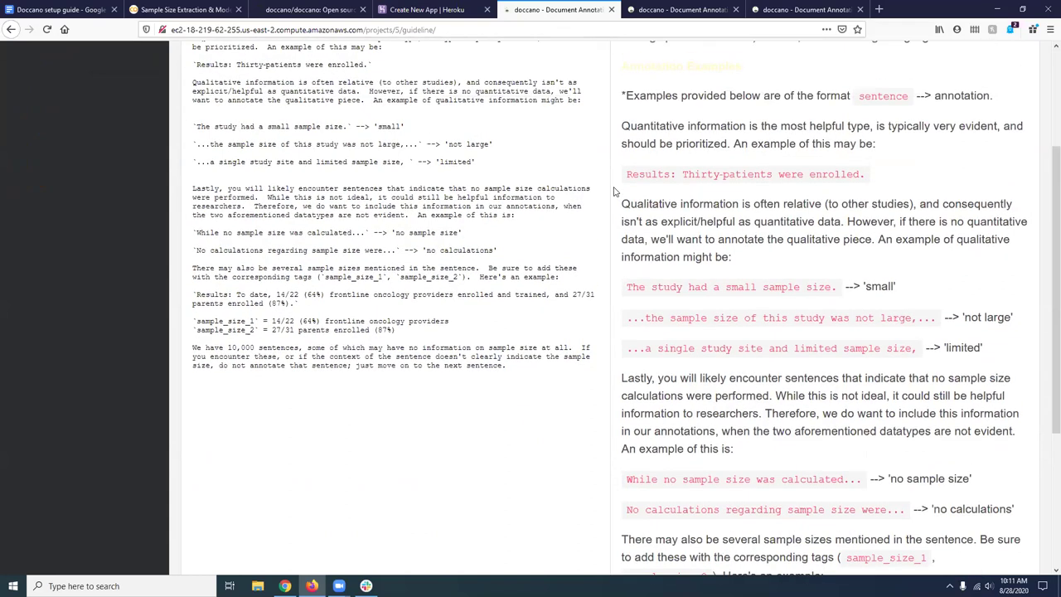
{"action": "scroll", "coordinate": [614, 192], "scroll_direction": "up", "scroll_amount": 2}
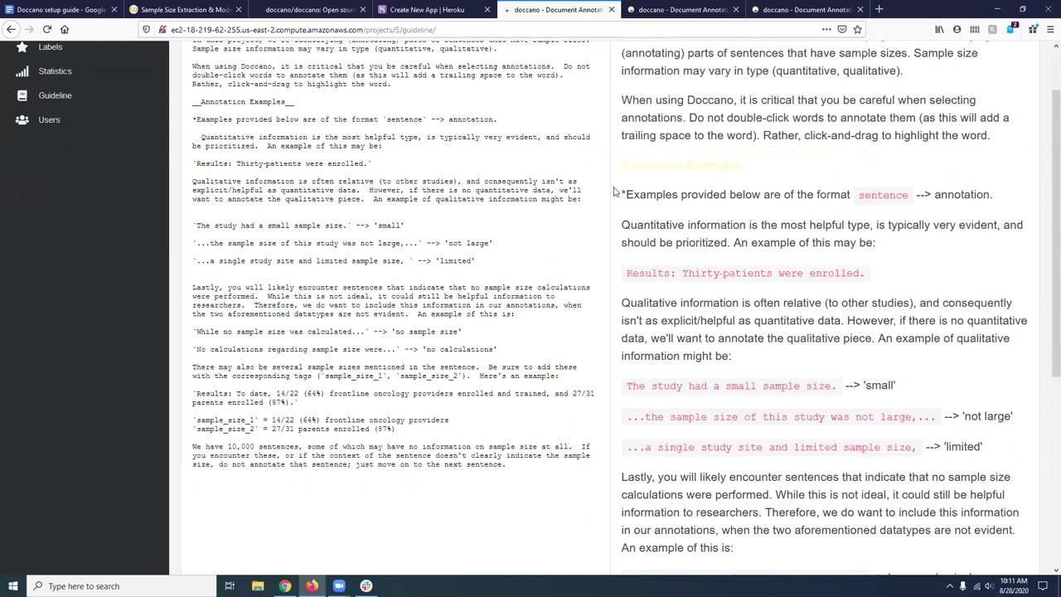
{"action": "scroll", "coordinate": [614, 191], "scroll_direction": "up", "scroll_amount": 1}
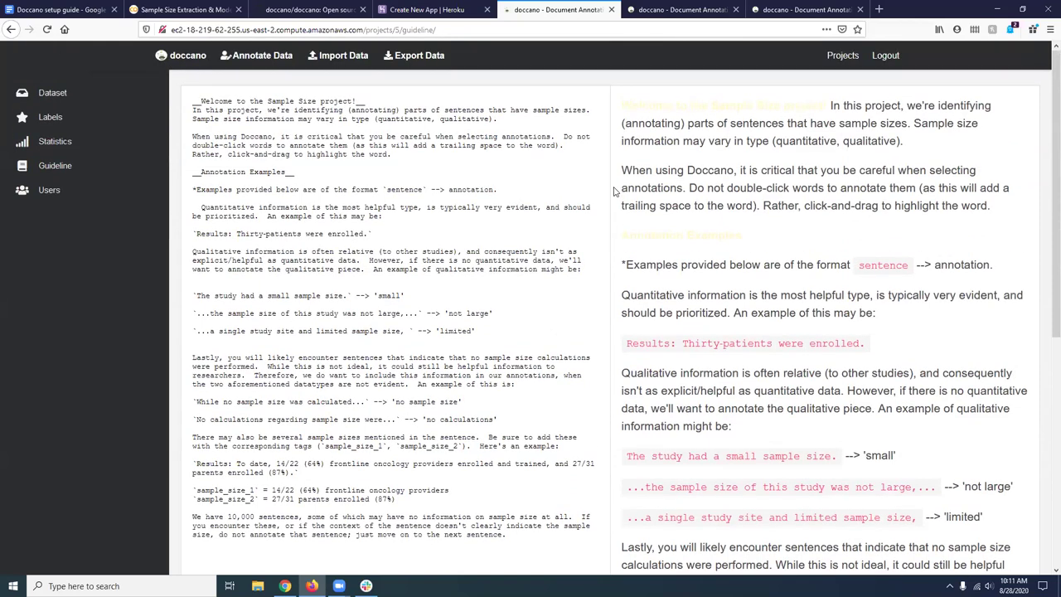
Open the project's user list and examine the roles available for the admin user without changing the role.
{"action": "left_click", "coordinate": [64, 191]}
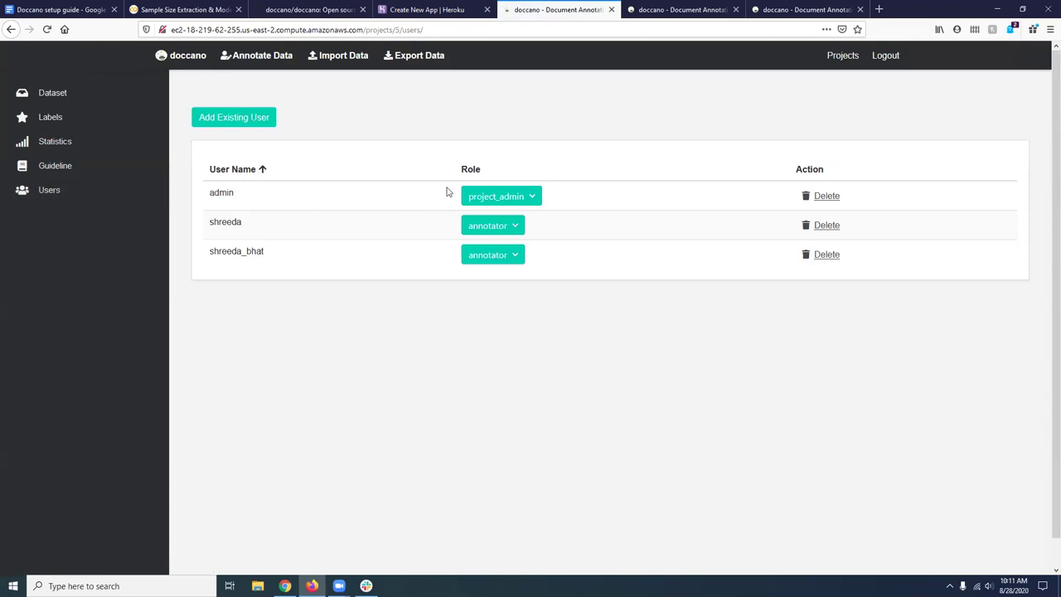
{"action": "left_click", "coordinate": [495, 199]}
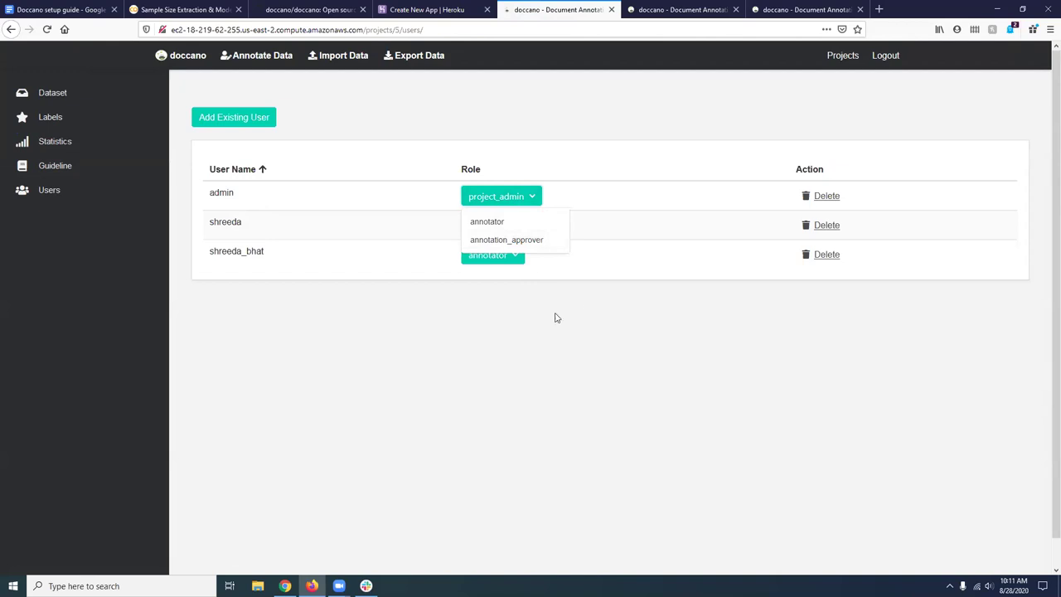
{"action": "left_click", "coordinate": [515, 325]}
{"action": "left_click", "coordinate": [512, 205]}
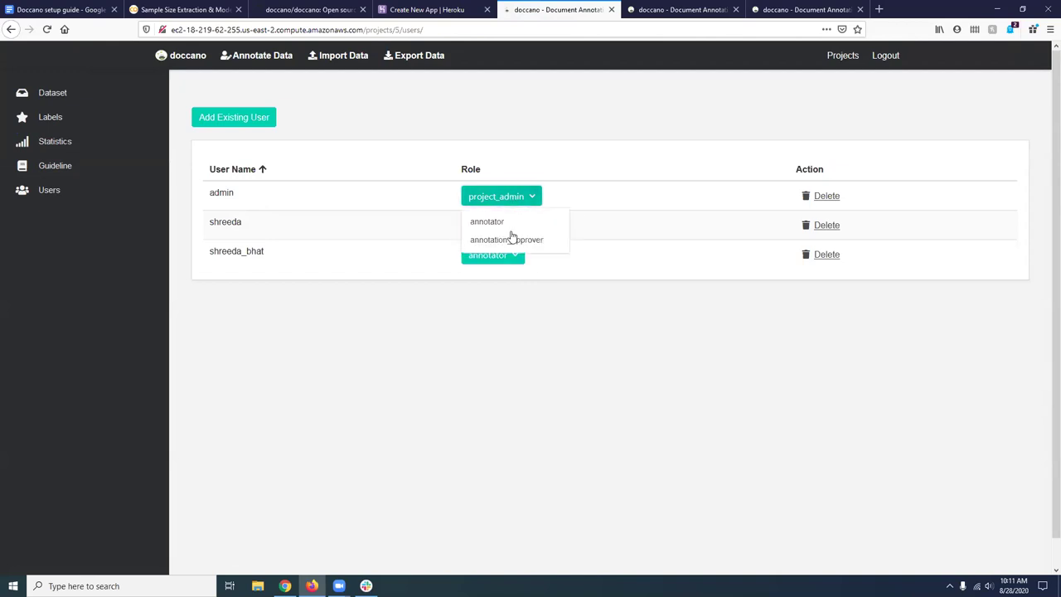
{"action": "left_click", "coordinate": [416, 320]}
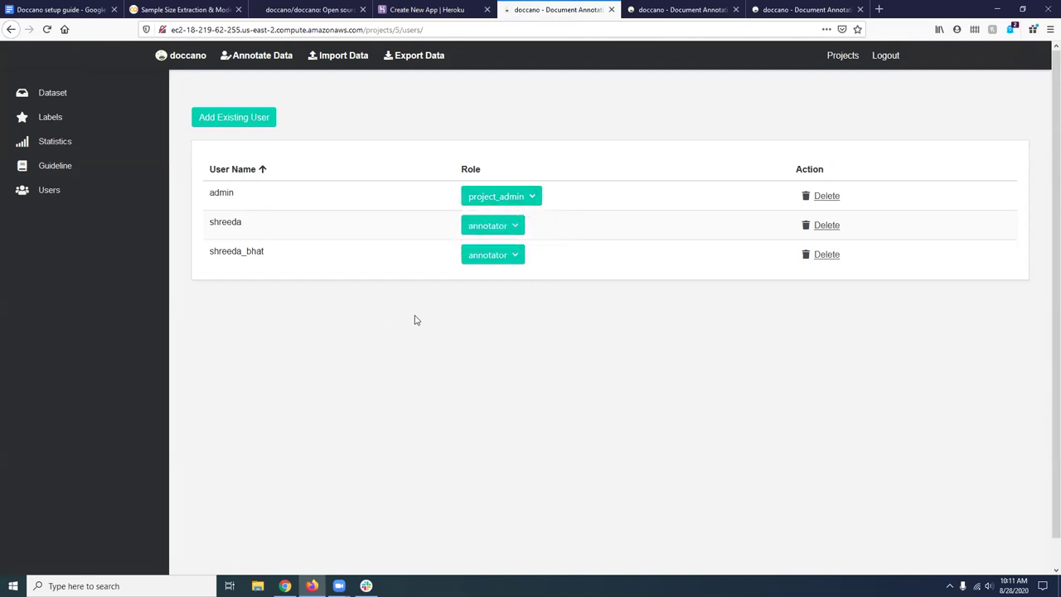
Examine the user names offered for adding an existing user to the project, and close the form without adding anyone.
{"action": "left_click", "coordinate": [225, 121]}
{"action": "left_click", "coordinate": [520, 181]}
{"action": "left_click", "coordinate": [314, 171]}
{"action": "left_click", "coordinate": [311, 179]}
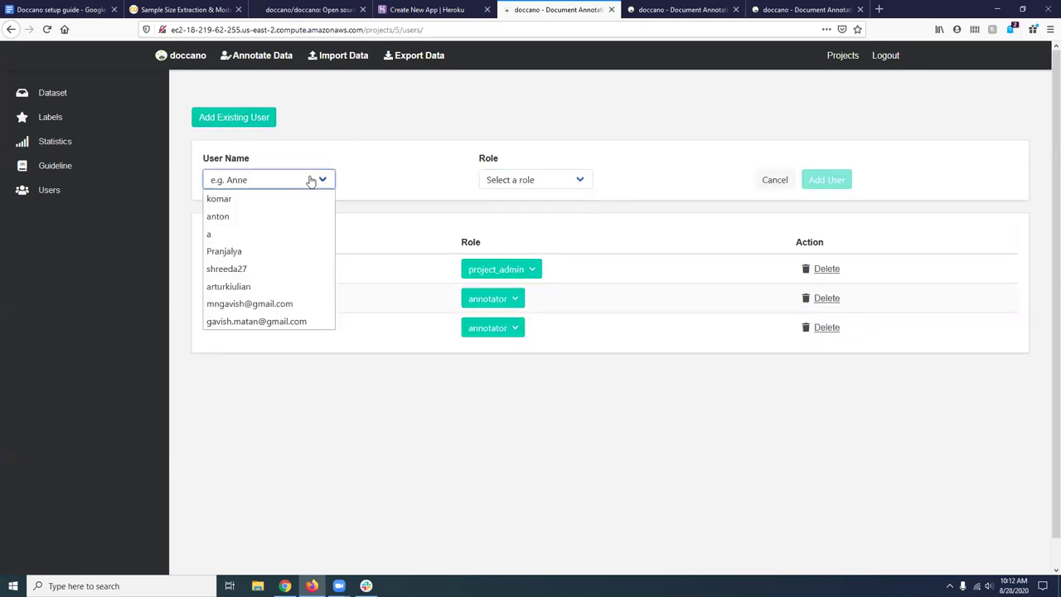
{"action": "left_click", "coordinate": [313, 142]}
{"action": "left_click", "coordinate": [301, 179]}
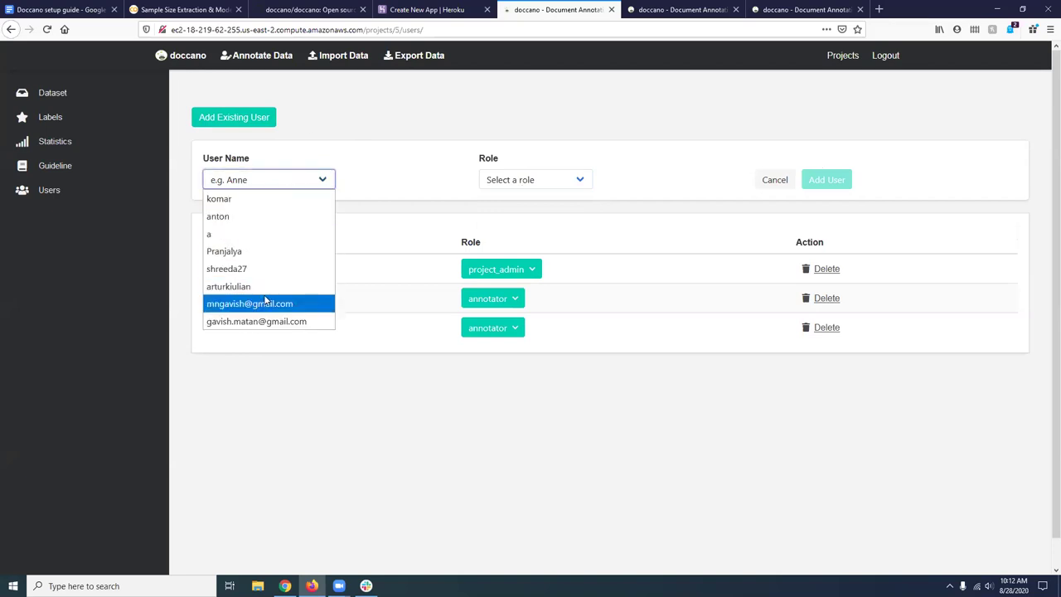
{"action": "left_click", "coordinate": [362, 139]}
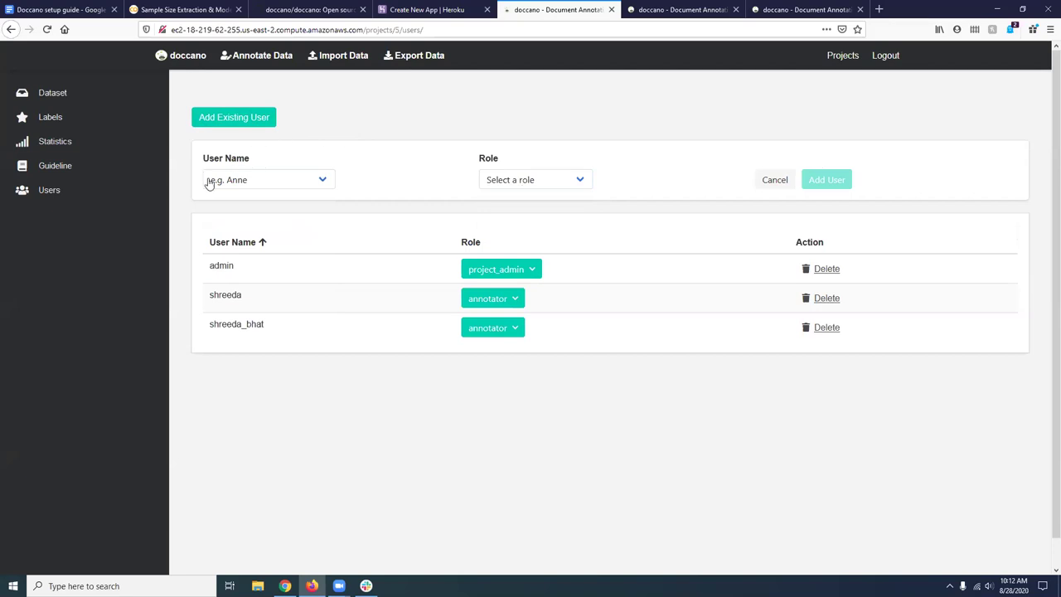
{"action": "left_click", "coordinate": [771, 180]}
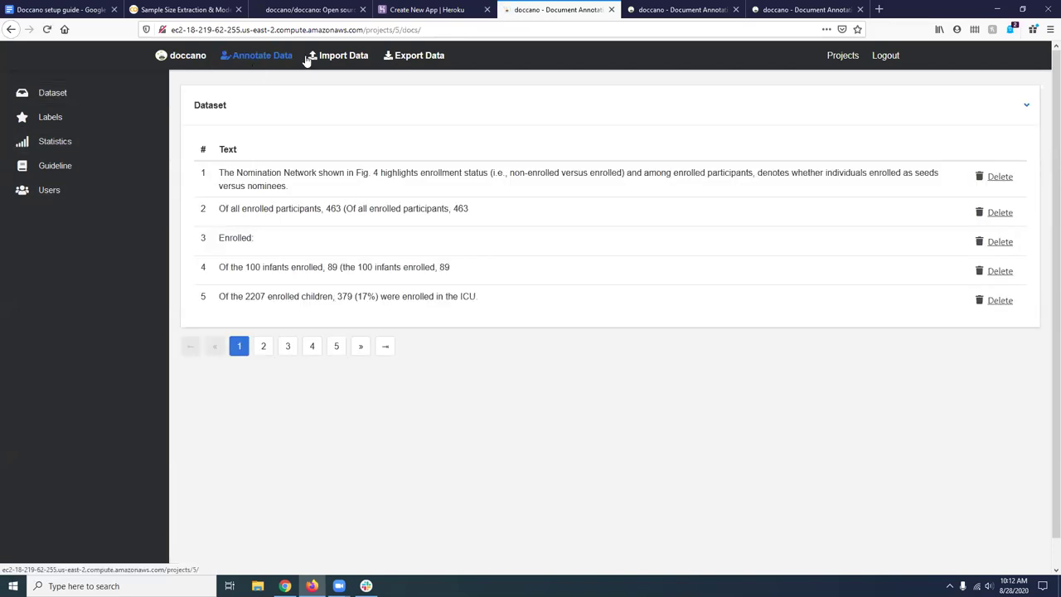
Go to the doccano project list and open the Sample Size Labeling project's annotation page.
{"action": "left_click", "coordinate": [199, 56]}
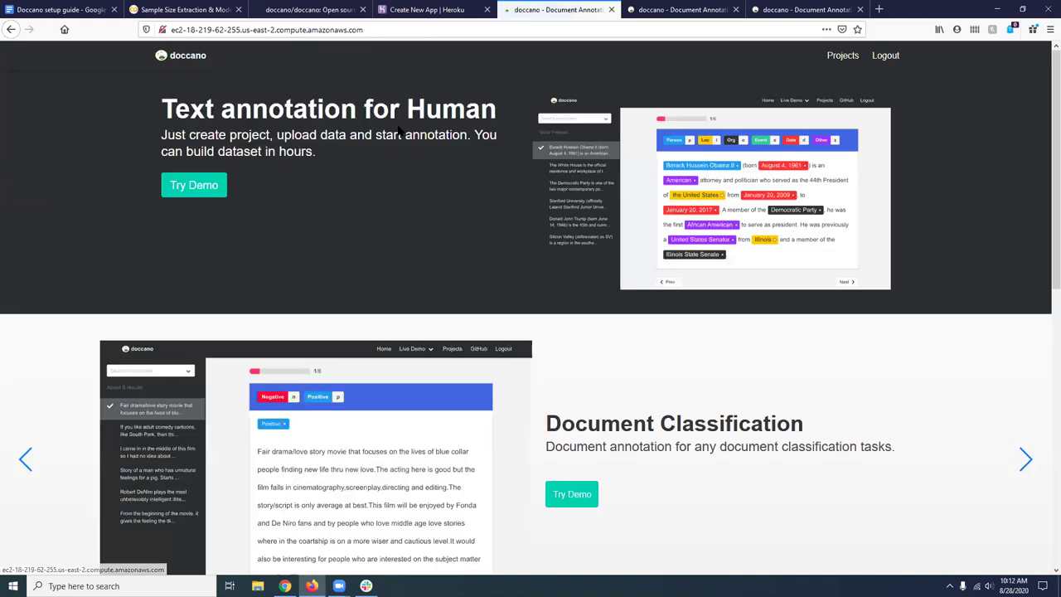
{"action": "left_click", "coordinate": [842, 55]}
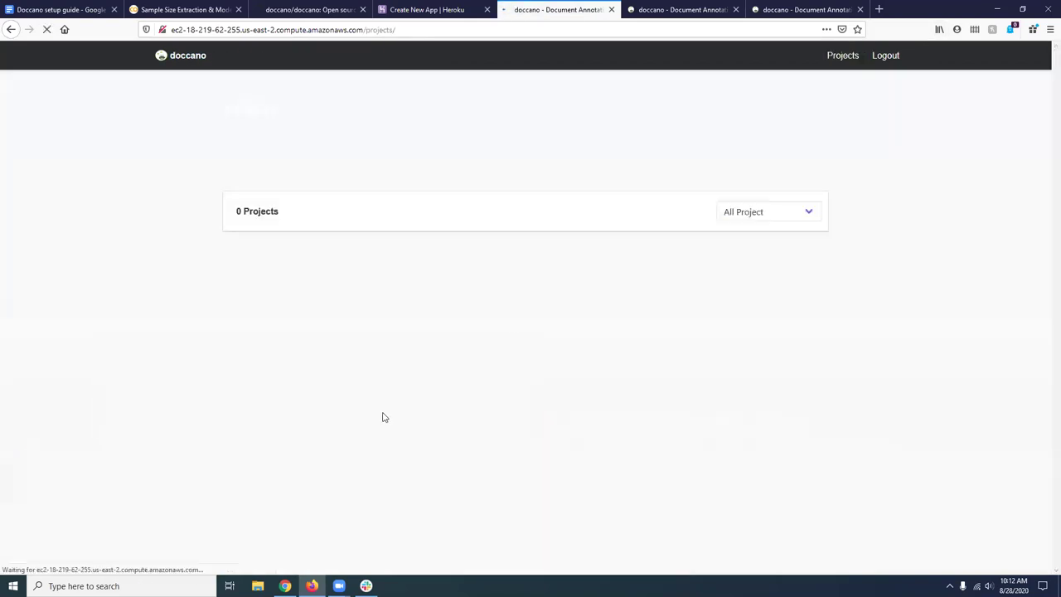
{"action": "scroll", "coordinate": [340, 439], "scroll_direction": "down", "scroll_amount": 1}
{"action": "left_click", "coordinate": [343, 456]}
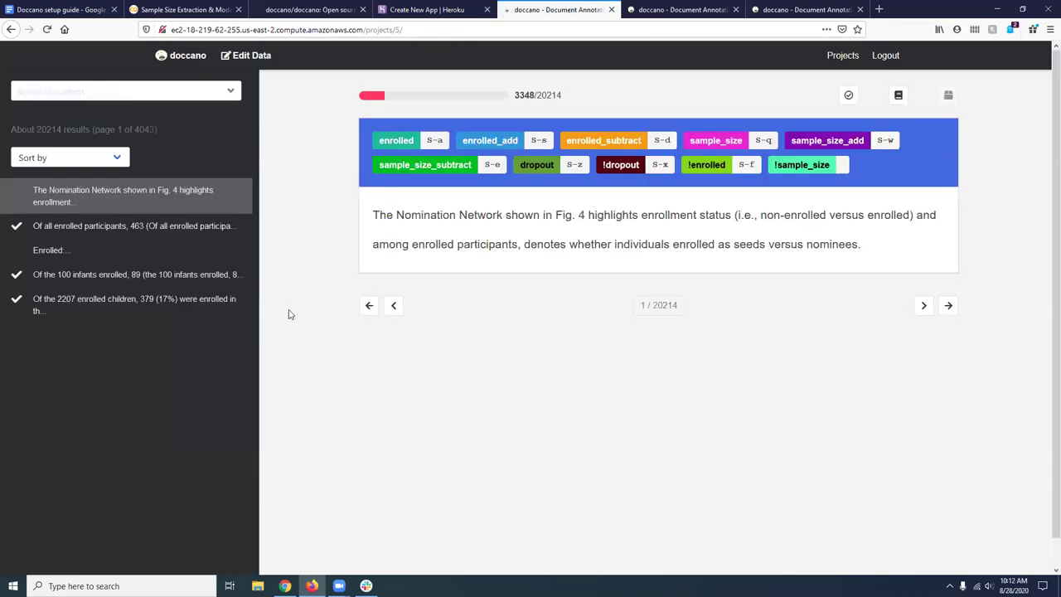
View the project's dataset page, and reopen the Sample Size Labeling annotation page through the project list.
{"action": "left_click", "coordinate": [253, 60]}
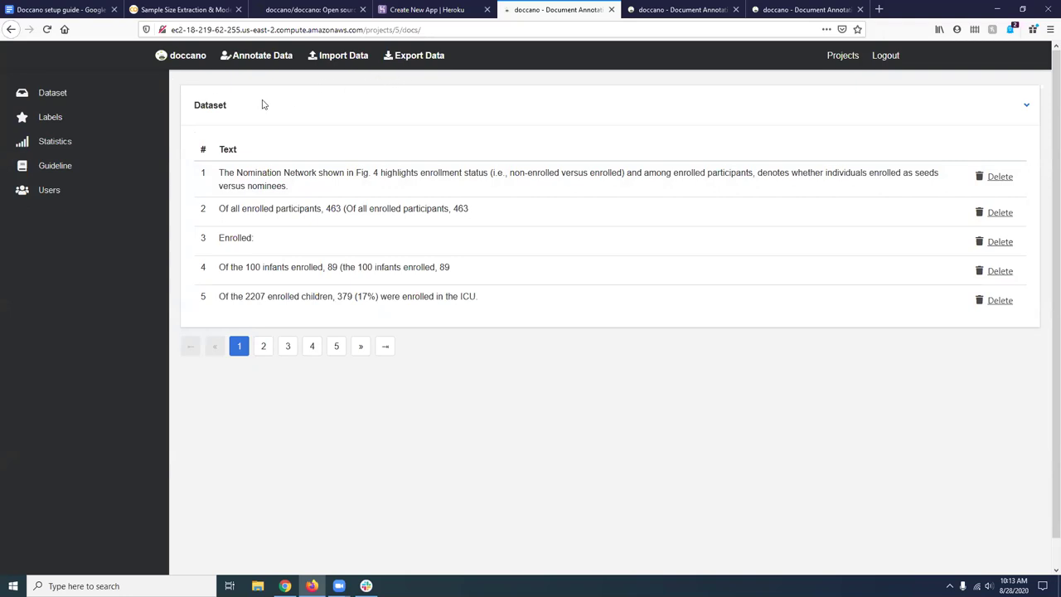
{"action": "left_click", "coordinate": [172, 59]}
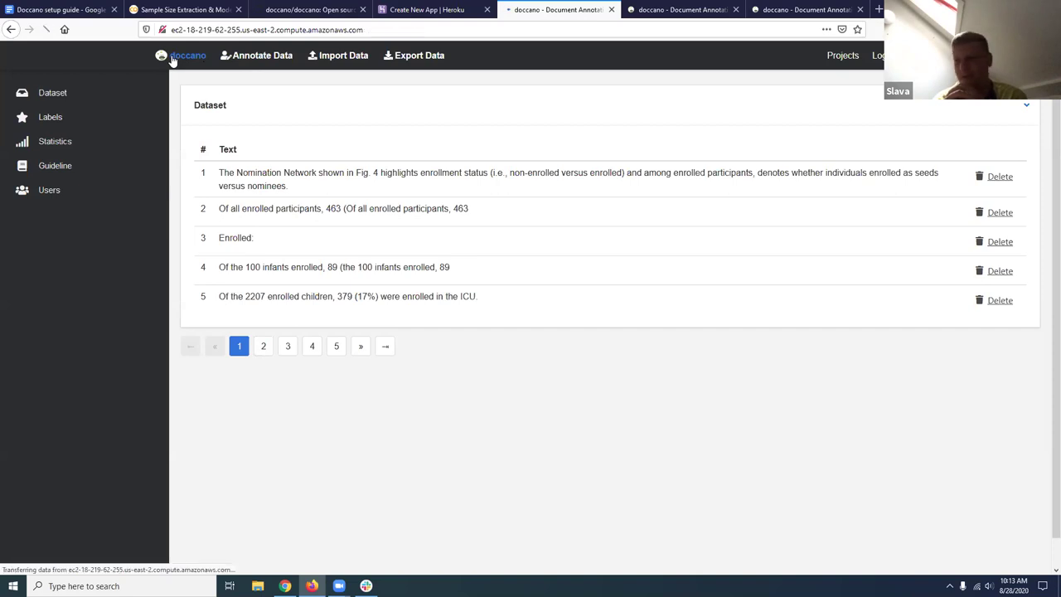
{"action": "left_click", "coordinate": [843, 55]}
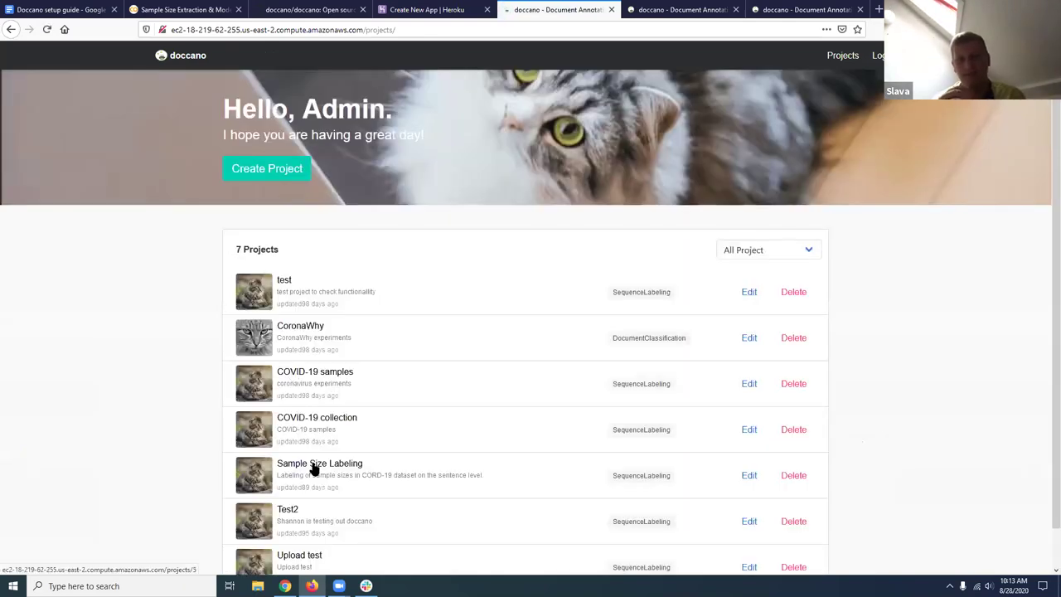
{"action": "left_click", "coordinate": [315, 463]}
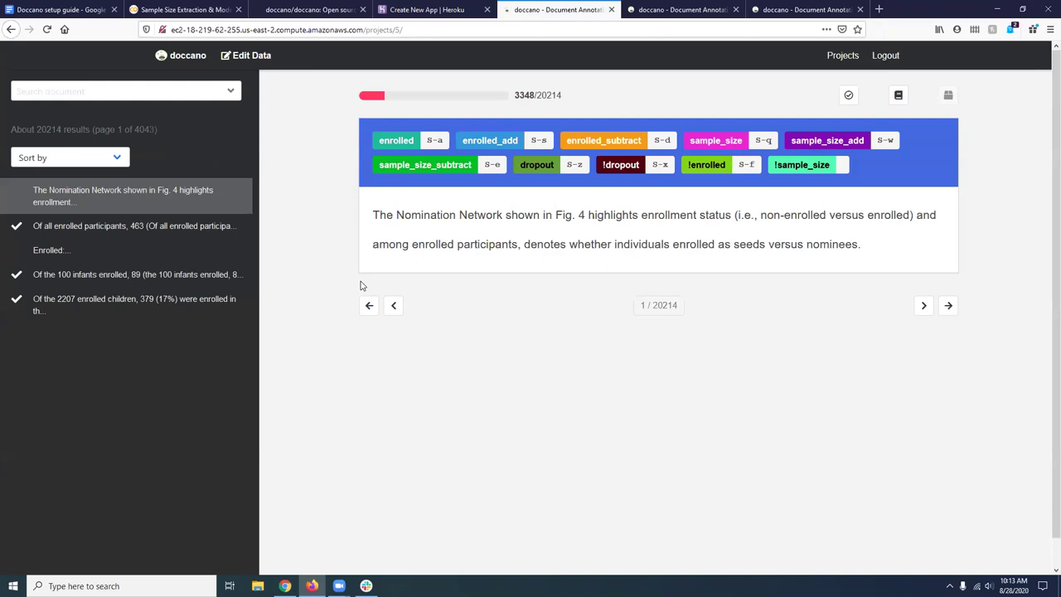
Show the CoronaWhy-hosted doccano home page and its address, doccano.apps.coronawhy.org.
{"action": "left_click", "coordinate": [783, 8]}
{"action": "left_click", "coordinate": [297, 31]}
{"action": "left_click", "coordinate": [307, 29]}
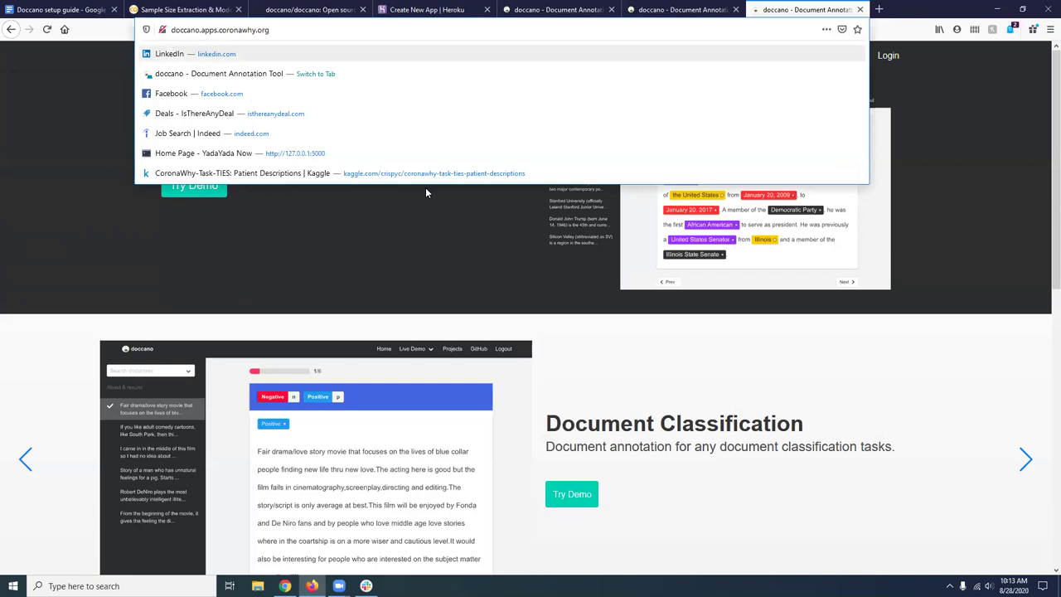
{"action": "left_click", "coordinate": [569, 330]}
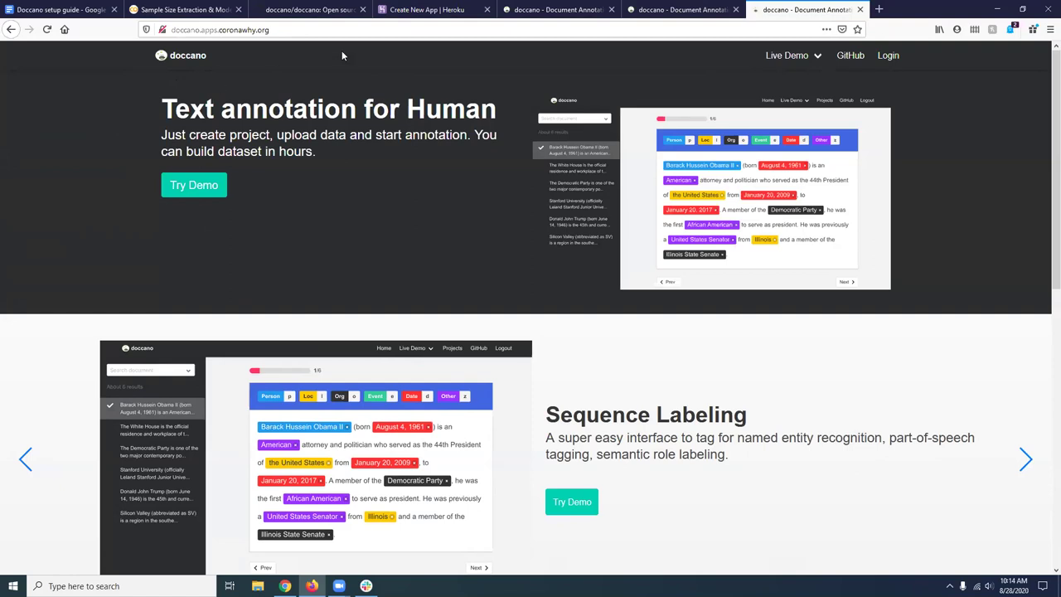
Open the doccano GitHub repository and look over the README's introduction and annotation demo.
{"action": "left_click", "coordinate": [306, 11]}
{"action": "scroll", "coordinate": [289, 163], "scroll_direction": "up", "scroll_amount": 13}
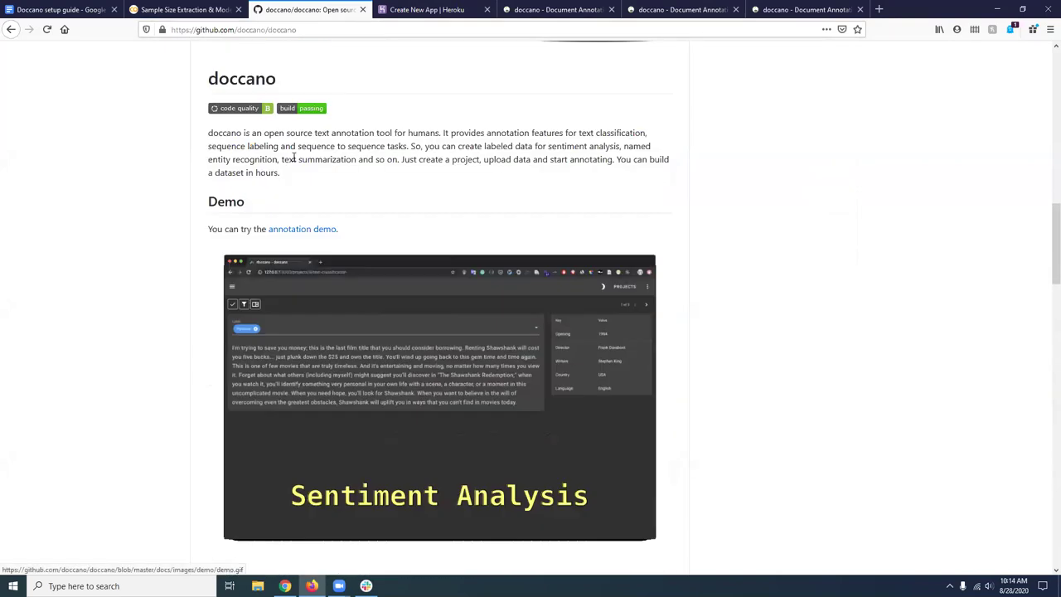
{"action": "scroll", "coordinate": [294, 158], "scroll_direction": "up", "scroll_amount": 4}
{"action": "scroll", "coordinate": [253, 171], "scroll_direction": "down", "scroll_amount": 3}
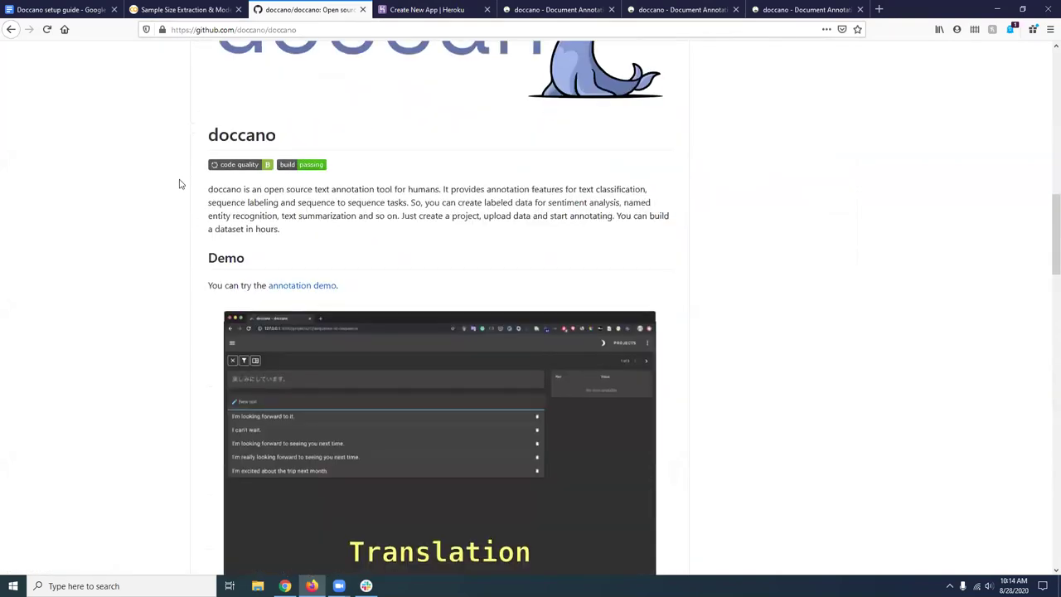
{"action": "scroll", "coordinate": [181, 184], "scroll_direction": "up", "scroll_amount": 2}
{"action": "scroll", "coordinate": [183, 189], "scroll_direction": "down", "scroll_amount": 5}
{"action": "scroll", "coordinate": [183, 189], "scroll_direction": "up", "scroll_amount": 1}
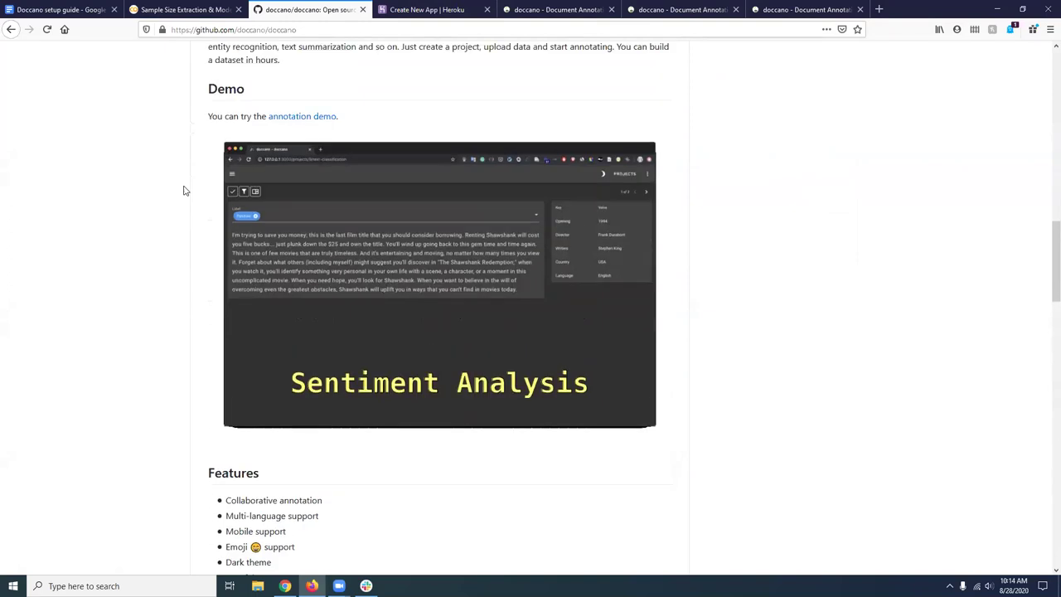
{"action": "scroll", "coordinate": [184, 191], "scroll_direction": "up", "scroll_amount": 3}
Read the README's installation instructions and One-click Deployment options, and return to the start of the repository page.
{"action": "scroll", "coordinate": [184, 190], "scroll_direction": "down", "scroll_amount": 10}
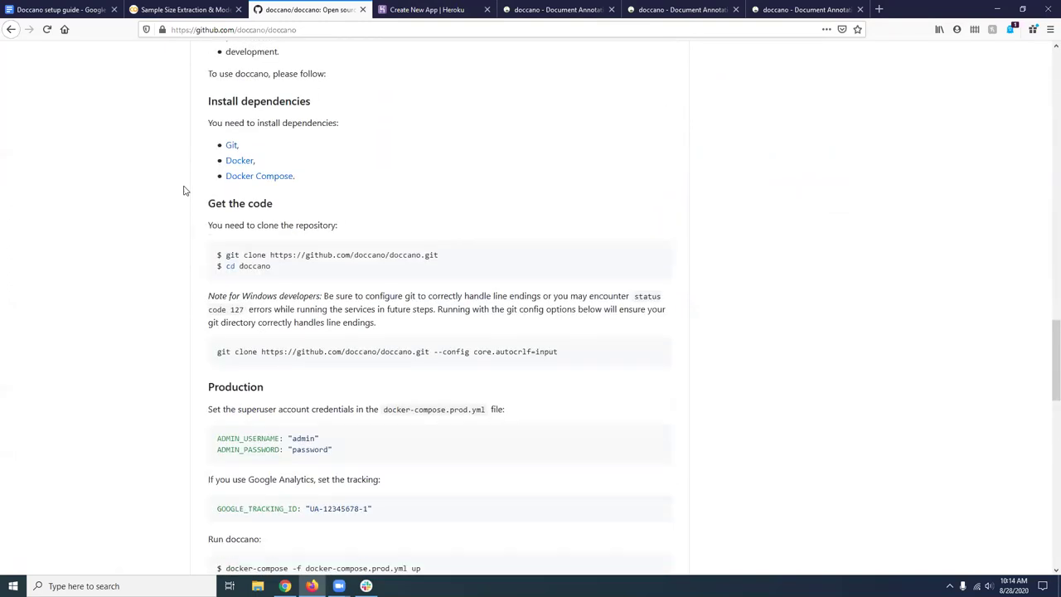
{"action": "scroll", "coordinate": [300, 295], "scroll_direction": "down", "scroll_amount": 5}
{"action": "scroll", "coordinate": [307, 308], "scroll_direction": "down", "scroll_amount": 3}
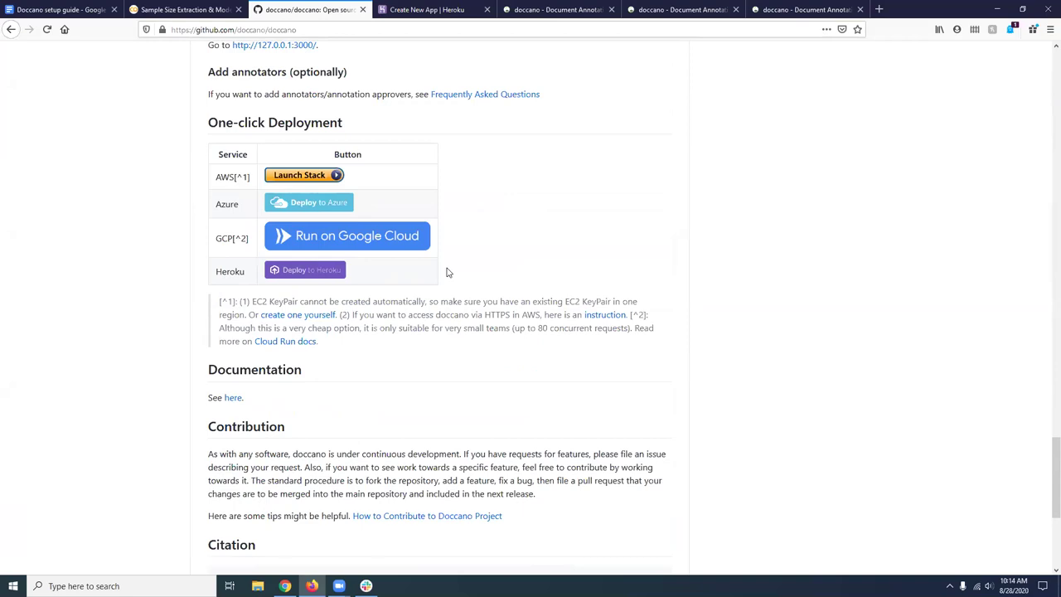
{"action": "scroll", "coordinate": [197, 271], "scroll_direction": "up", "scroll_amount": 2}
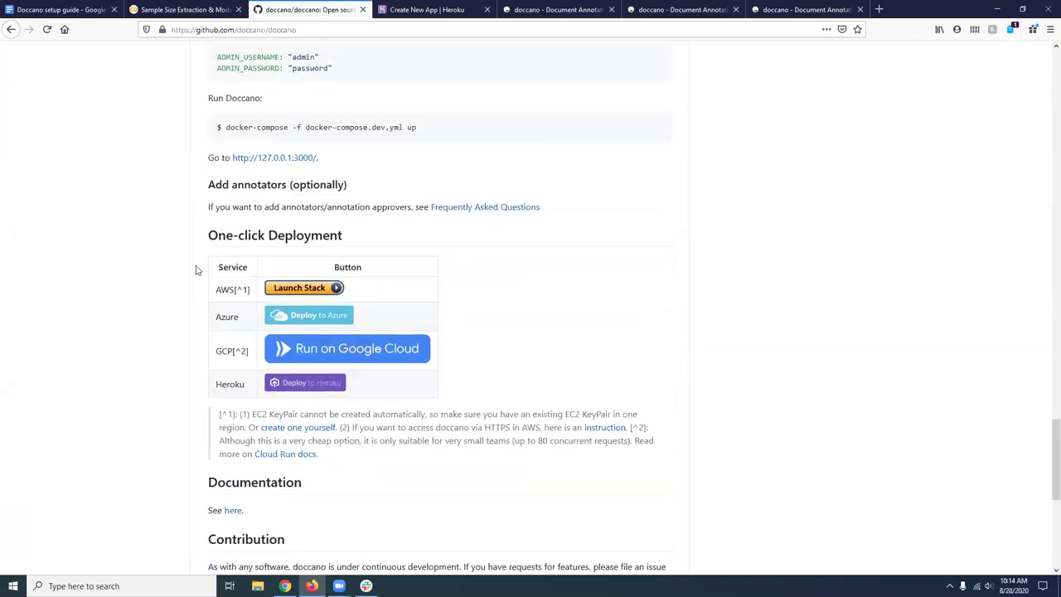
{"action": "scroll", "coordinate": [196, 286], "scroll_direction": "up", "scroll_amount": 2}
{"action": "scroll", "coordinate": [196, 288], "scroll_direction": "up", "scroll_amount": 10}
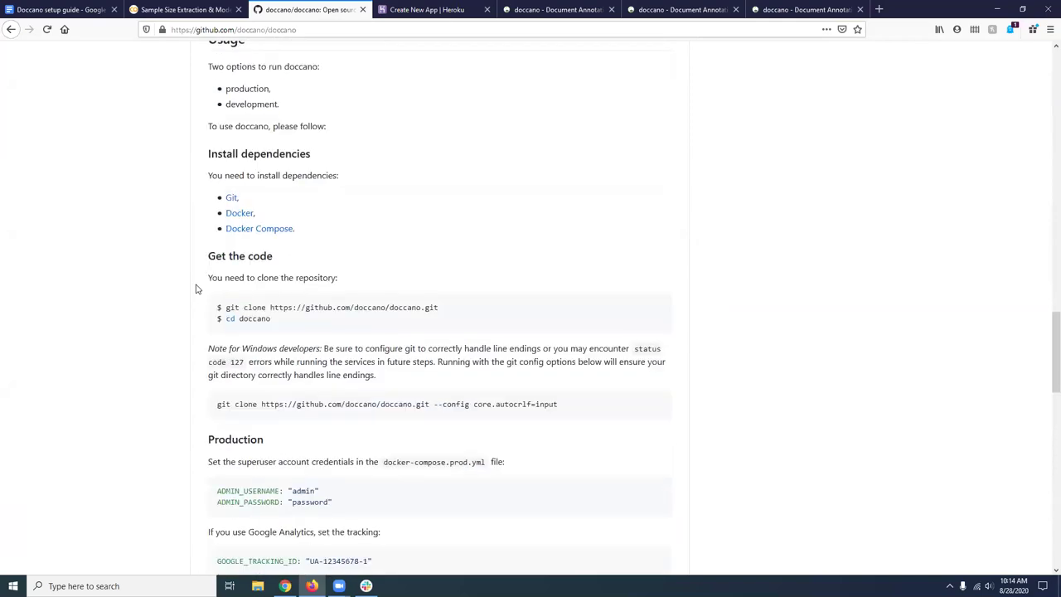
{"action": "scroll", "coordinate": [197, 289], "scroll_direction": "up", "scroll_amount": 20}
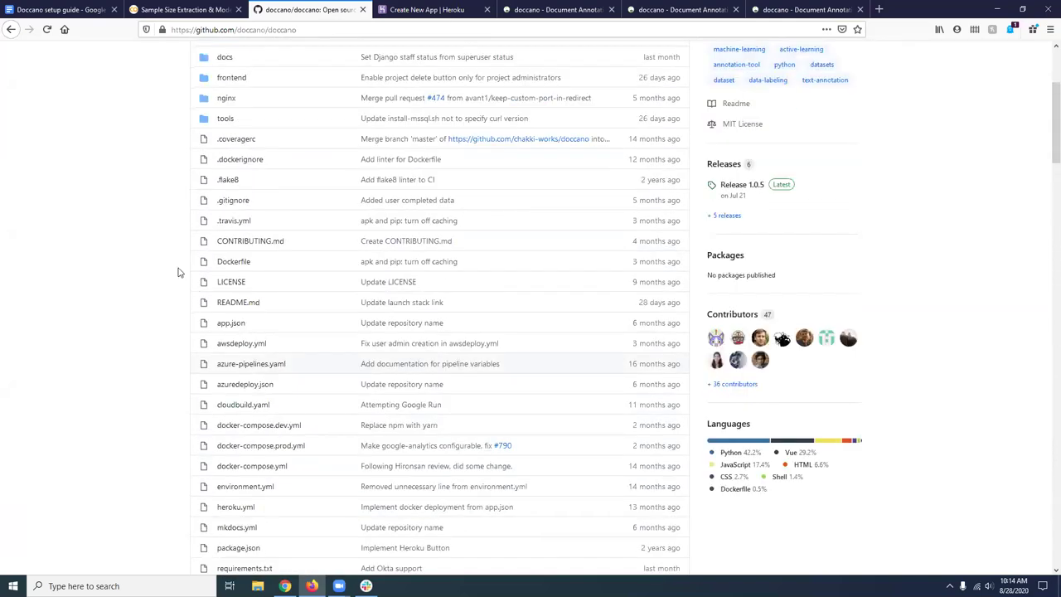
{"action": "scroll", "coordinate": [177, 272], "scroll_direction": "up", "scroll_amount": 4}
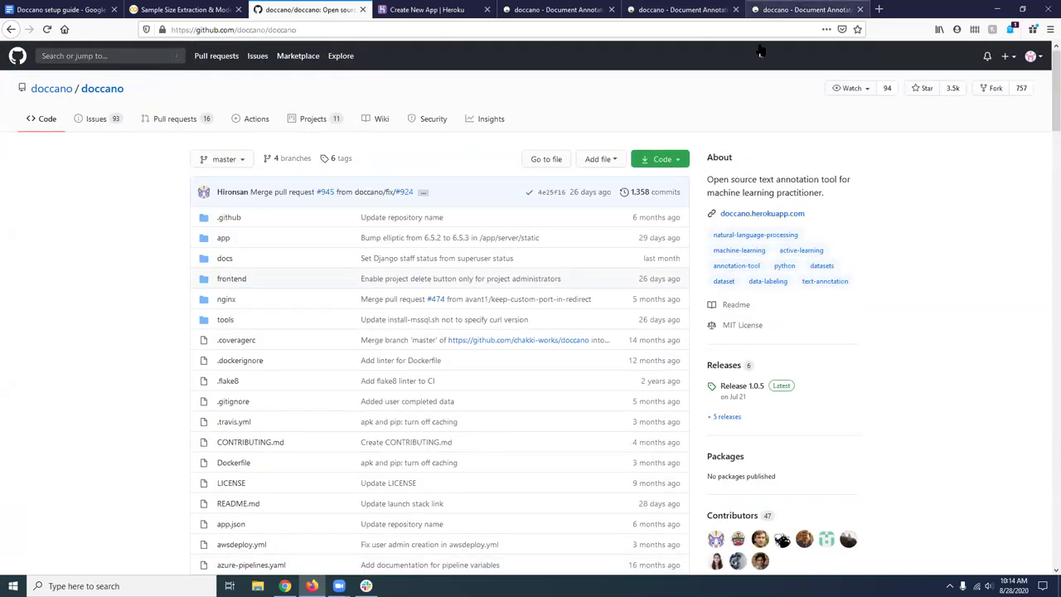
Revisit the CoronaWhy-hosted doccano home page, and return to the AWS-hosted instance to view its project list.
{"action": "left_click", "coordinate": [774, 9]}
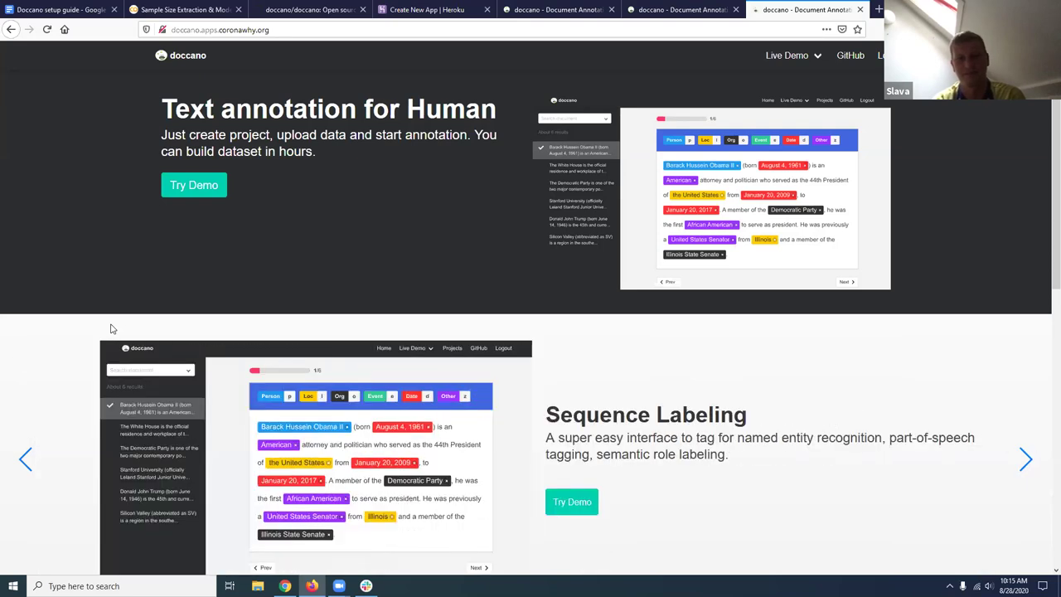
{"action": "left_click", "coordinate": [655, 10]}
{"action": "left_click", "coordinate": [554, 10]}
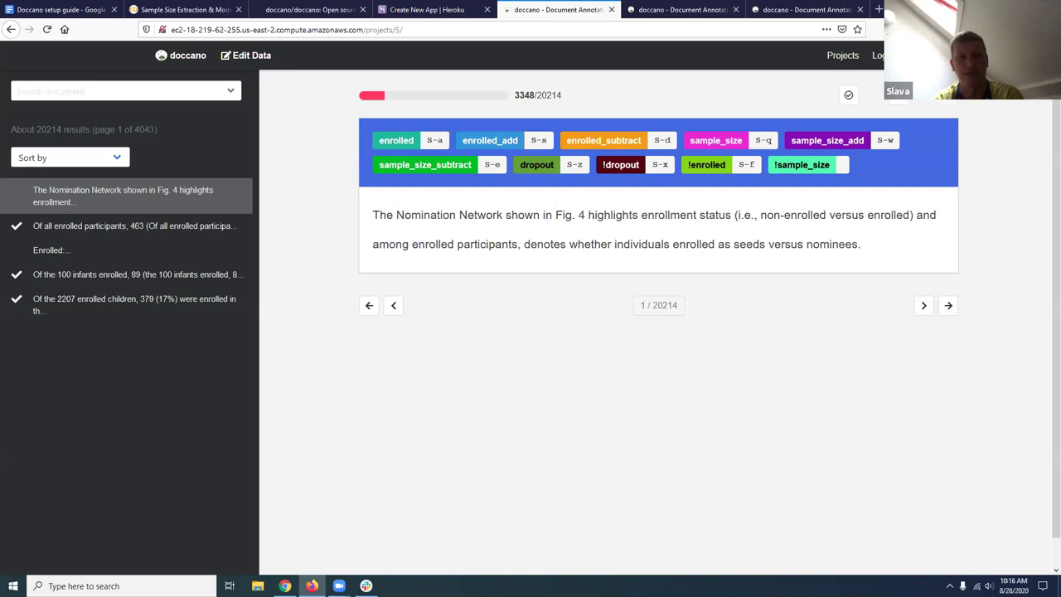
{"action": "left_click", "coordinate": [840, 60]}
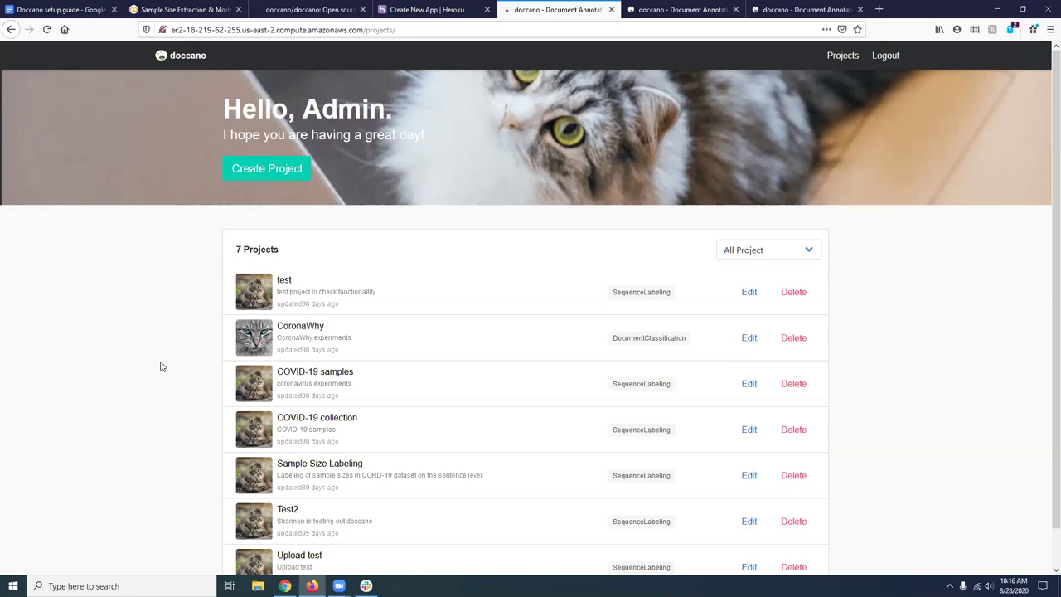
Open the Sample Size Labeling project, view its annotation guideline from the annotation page, and close the guideline.
{"action": "left_click", "coordinate": [319, 465]}
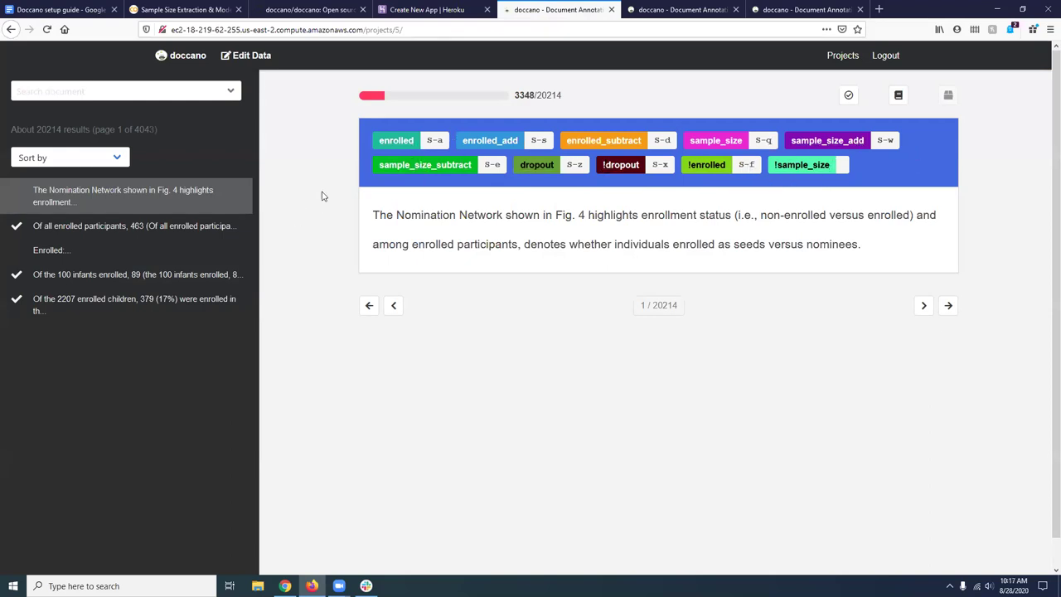
{"action": "left_click", "coordinate": [899, 97]}
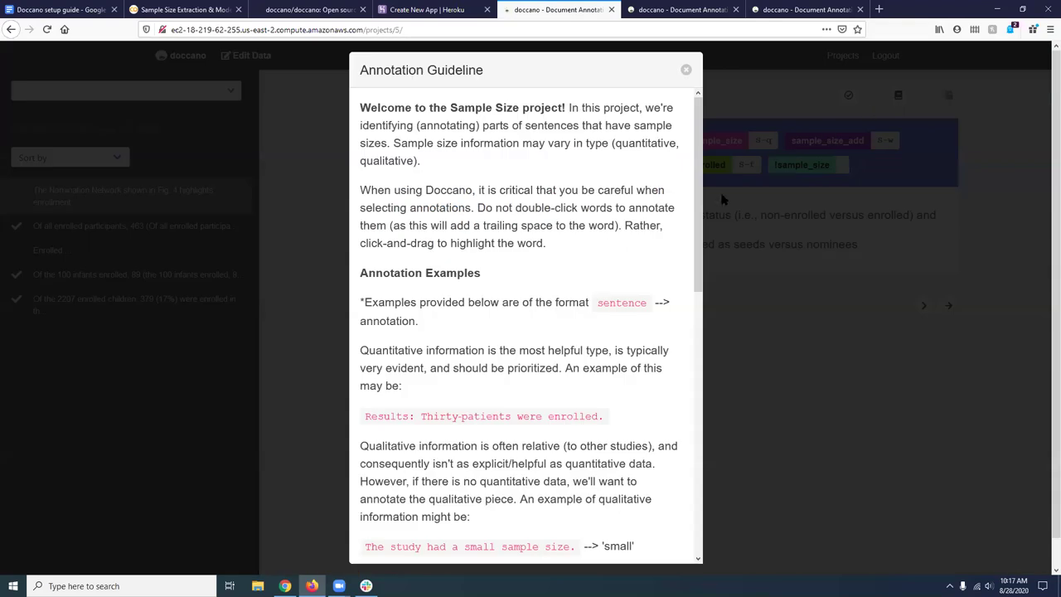
{"action": "left_click", "coordinate": [686, 71]}
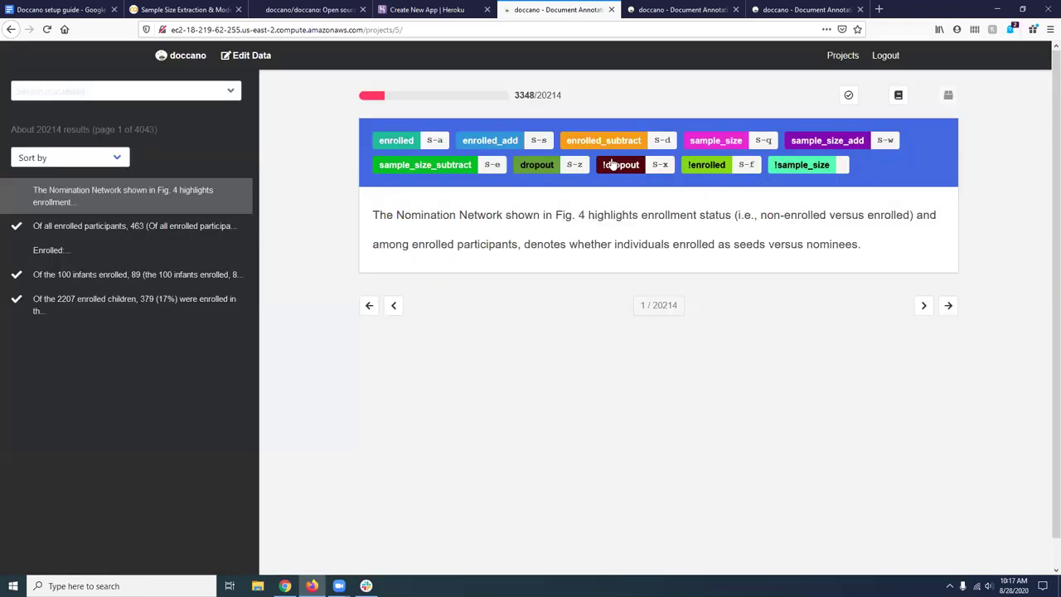
Page forward through the project's annotated sentences up to document 6.
{"action": "left_click", "coordinate": [922, 305]}
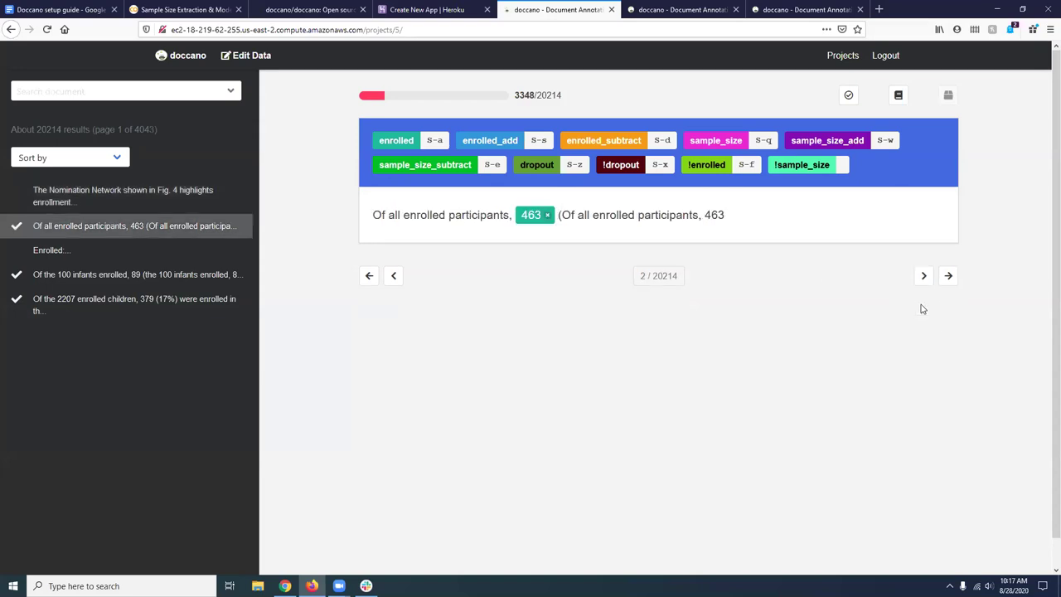
{"action": "left_click", "coordinate": [922, 278]}
{"action": "left_click", "coordinate": [920, 281]}
{"action": "left_click", "coordinate": [922, 280]}
{"action": "left_click", "coordinate": [921, 280]}
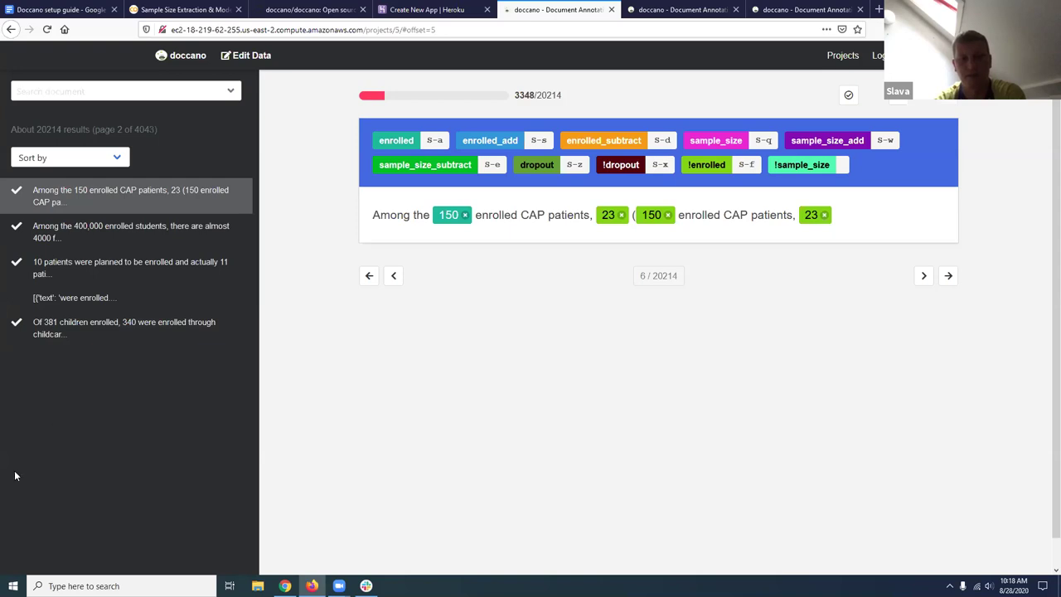
{"action": "mouse_move", "coordinate": [338, 584]}
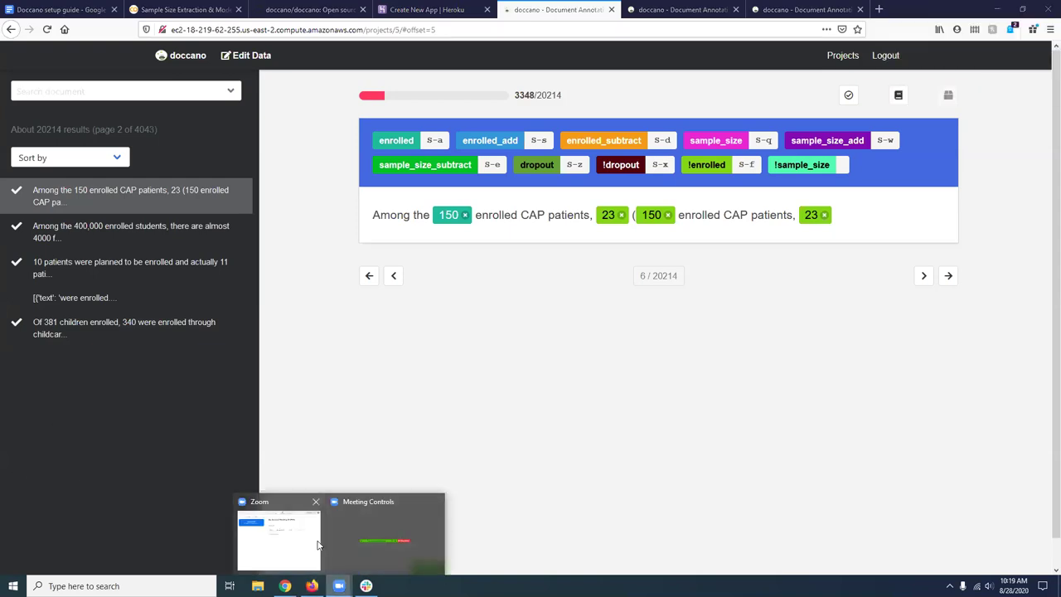
{"action": "left_click", "coordinate": [358, 541]}
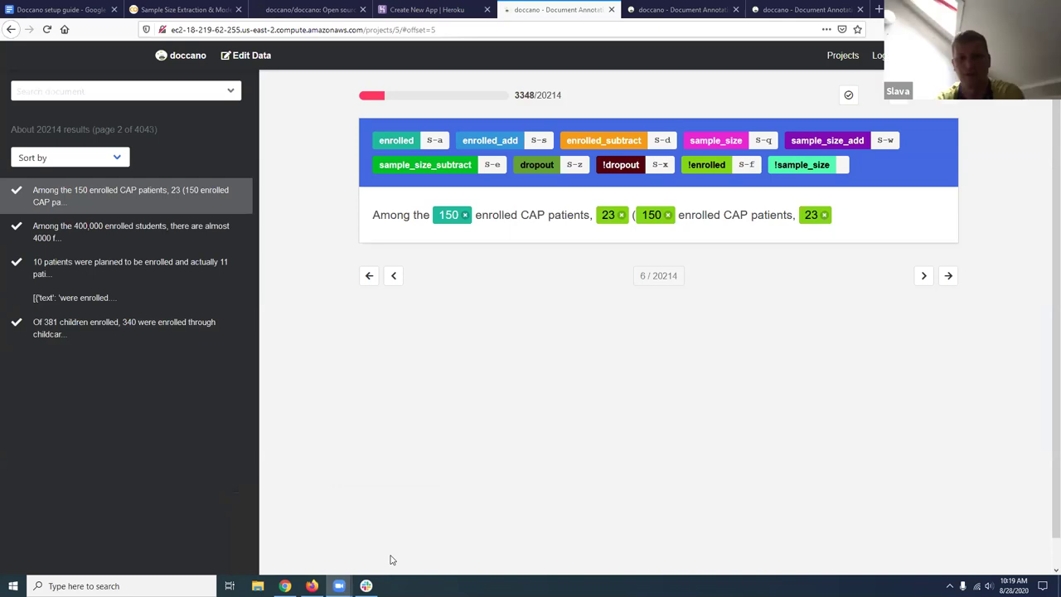